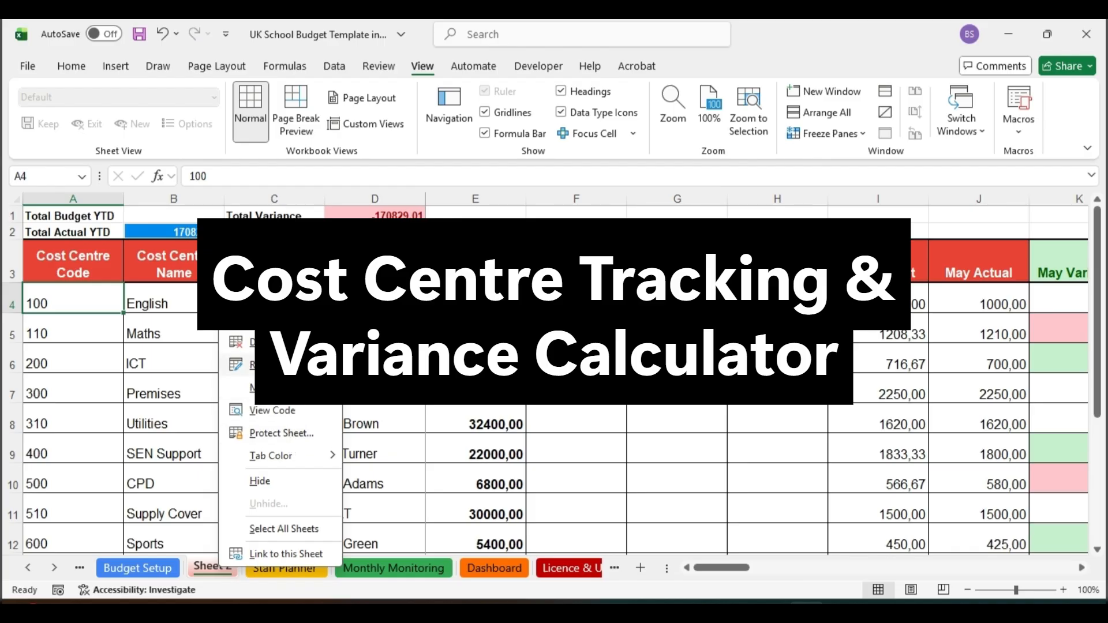
Step: Rename the "Sheet 2" worksheet as "Cost Centre Tracker"
click(282, 434)
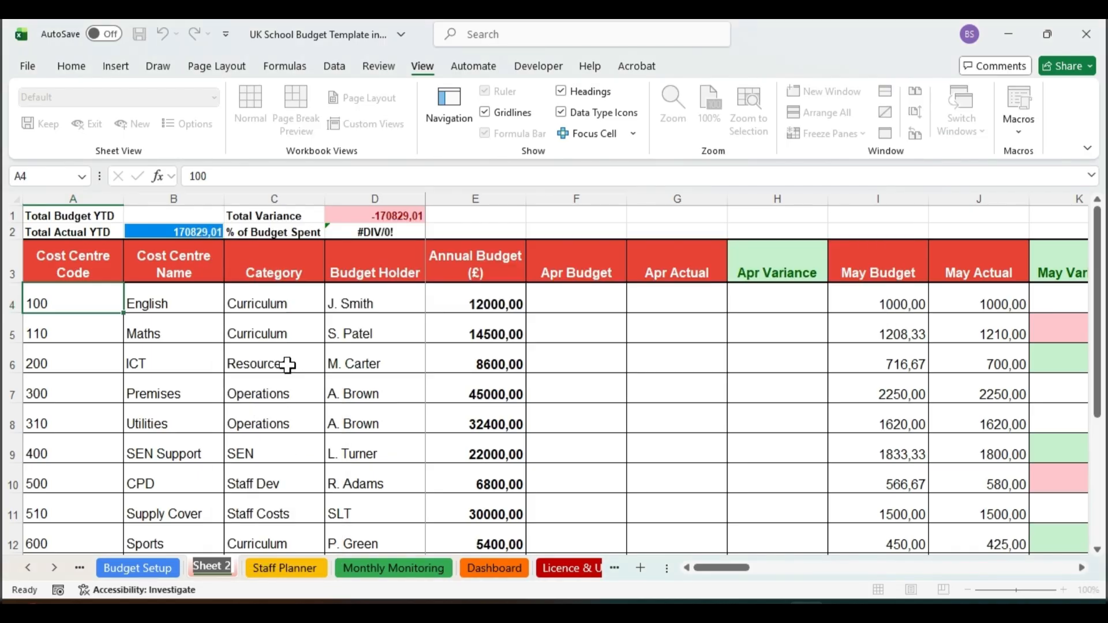
text(Cost)
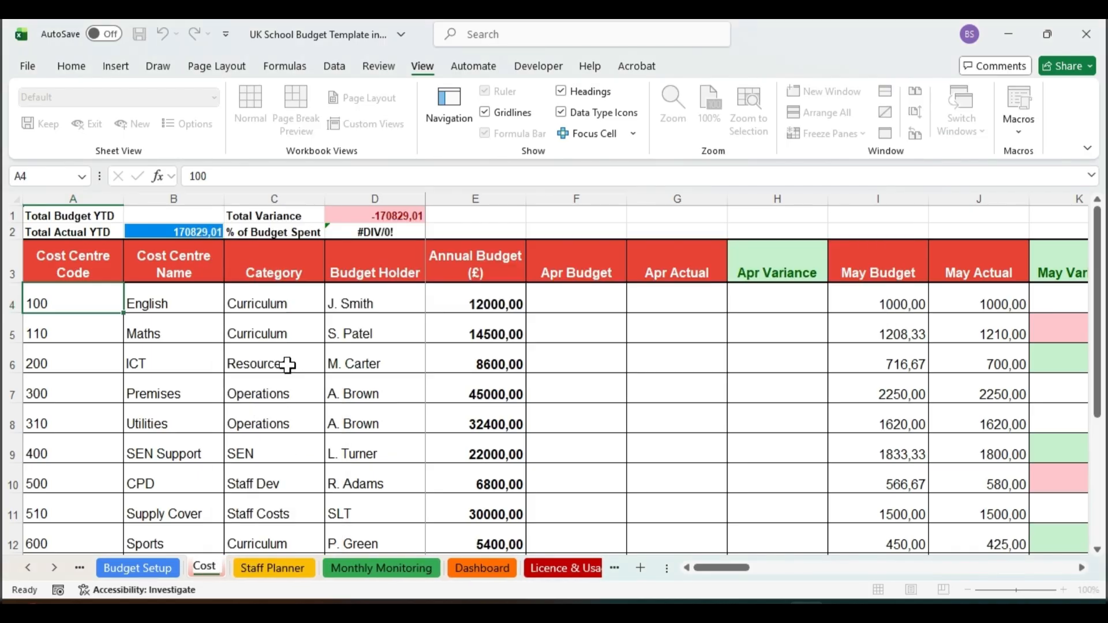
text( Cen)
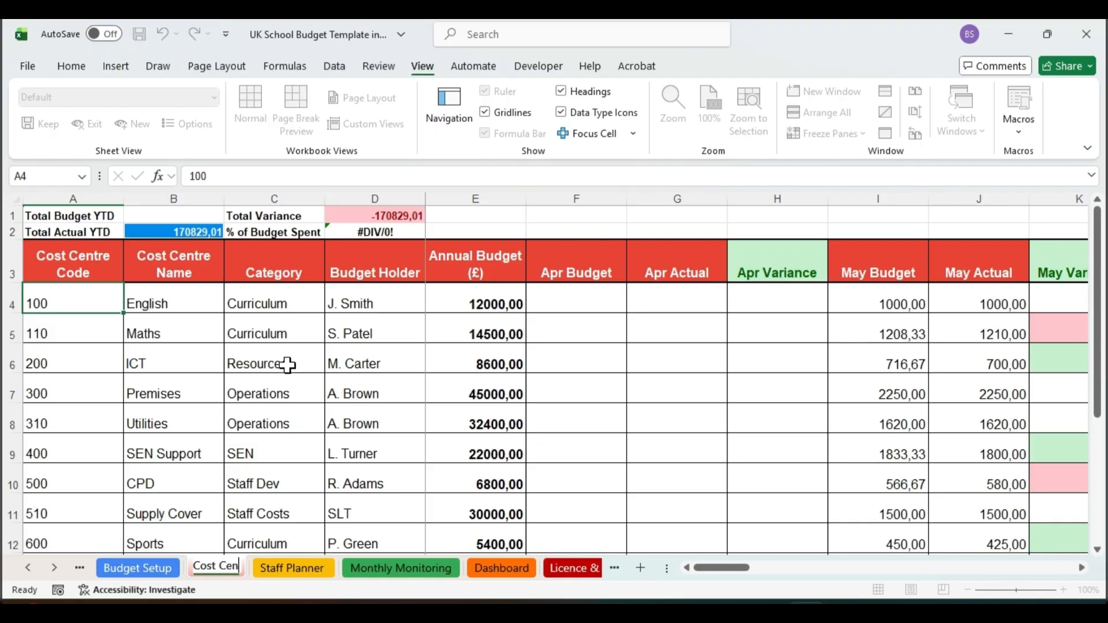
text(tre)
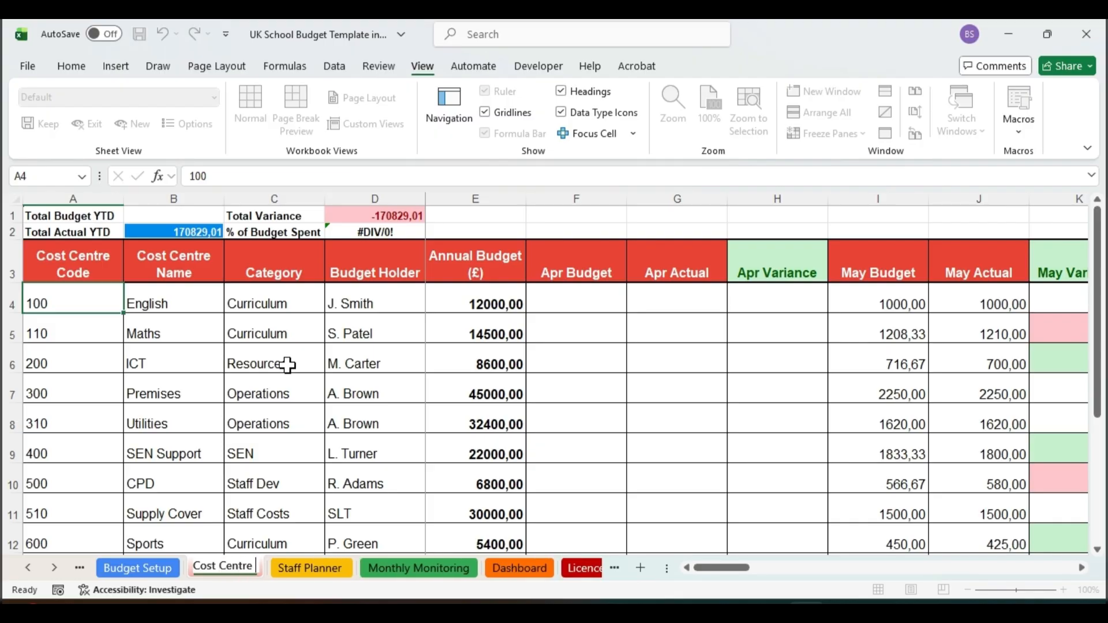
text( Tracke)
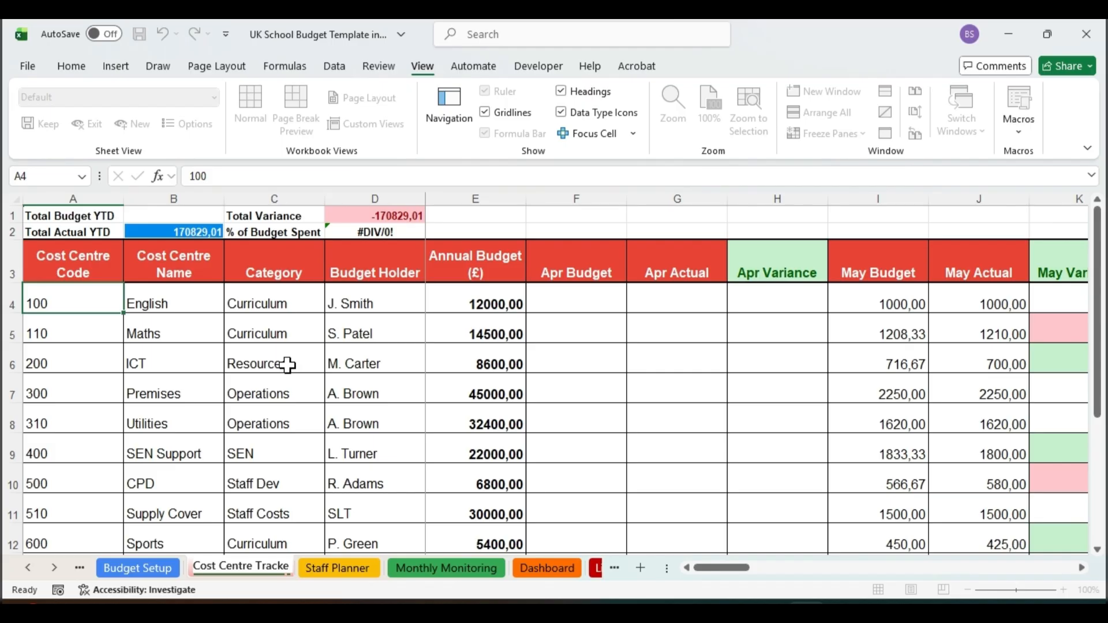
text(r)
click(537, 382)
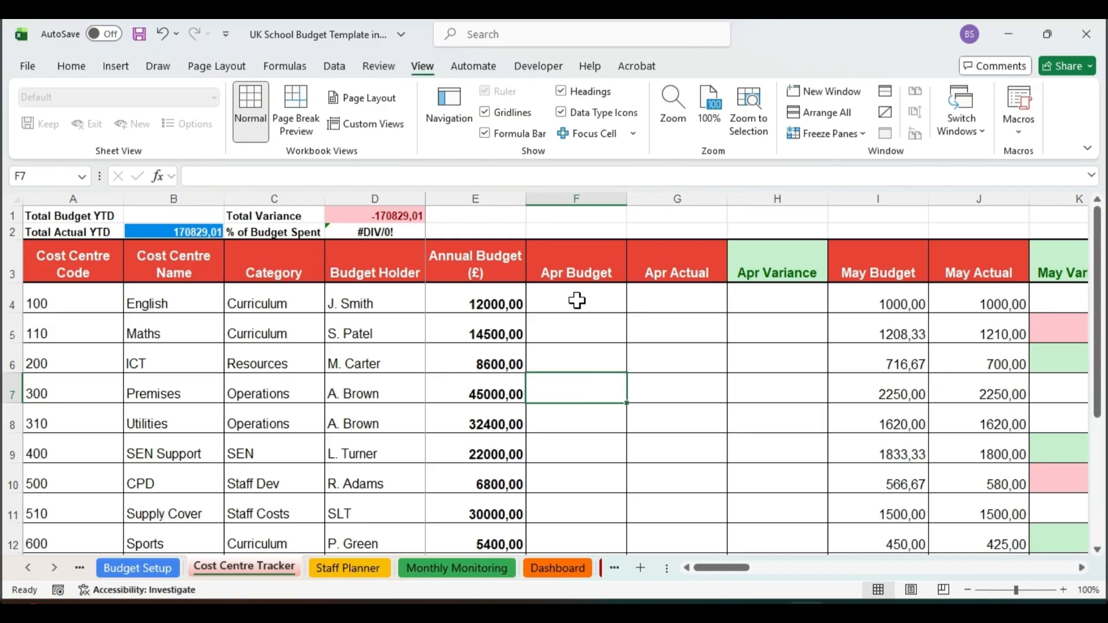
Step: Select the whole header row of the tracker table, starting from Cost Centre Code in A3, to review its columns
click(41, 253)
key(ctrl+shift+Right)
drag(729, 568, 499, 334)
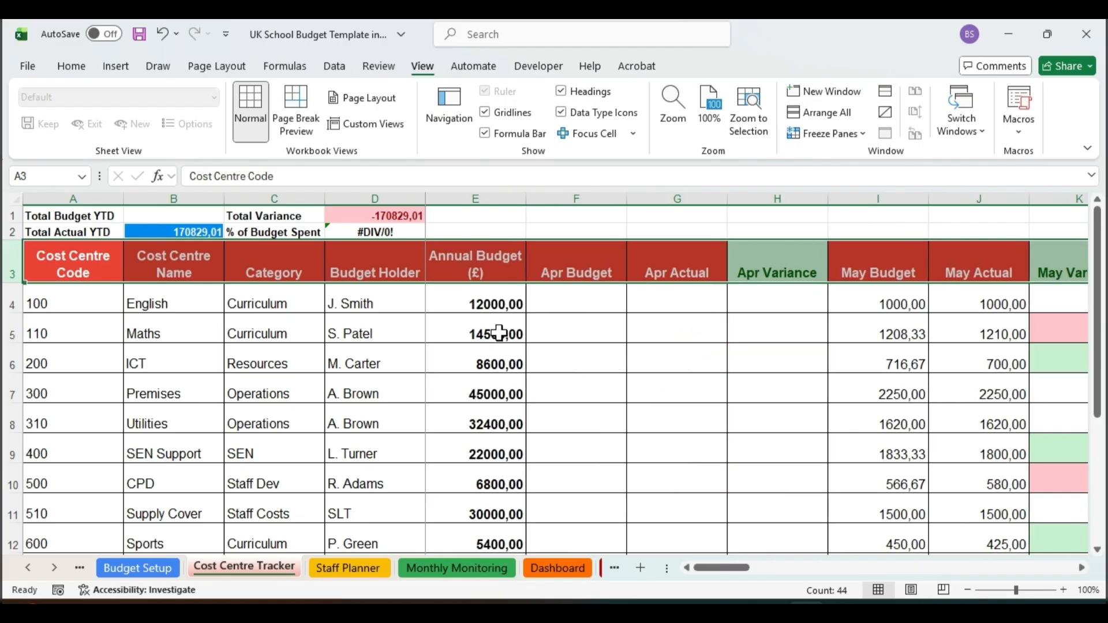
Step: Enter =XLOOKUP($A4;'Budget Setup'!$A:$A;'Budget Setup'!$G:$G) in F4 and fill it down the Apr Budget column to row 13
click(567, 301)
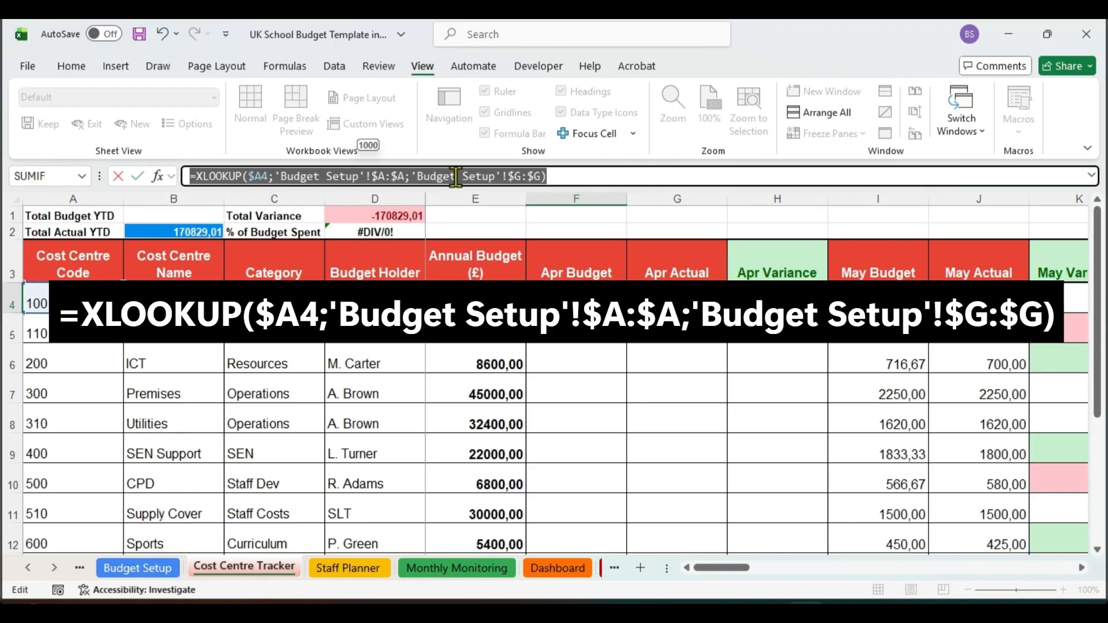
click(553, 173)
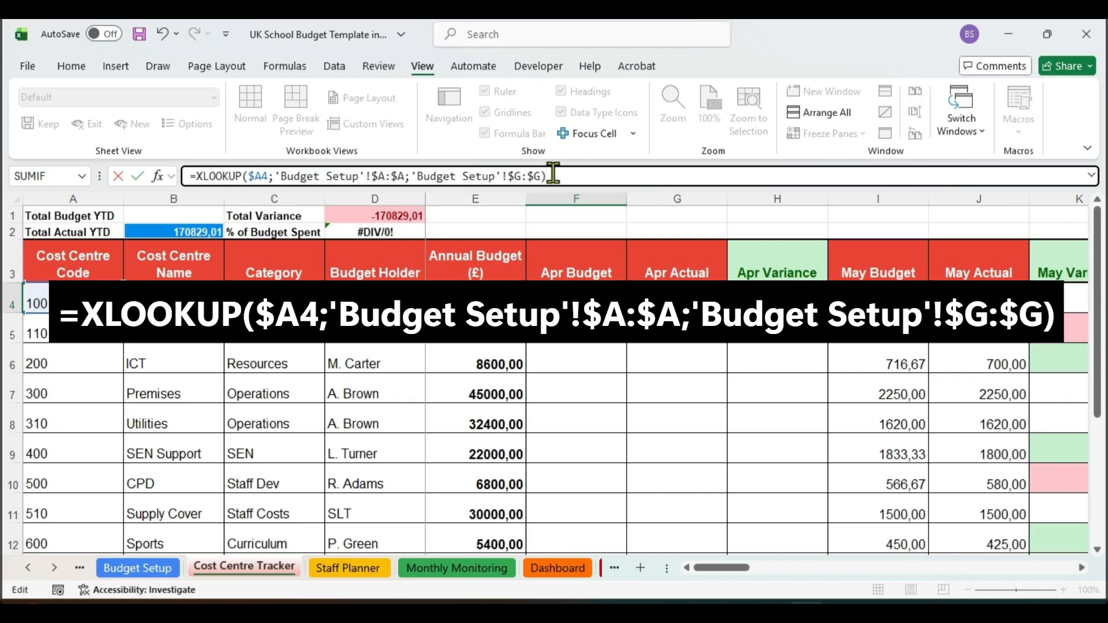
key(Return)
key(Up)
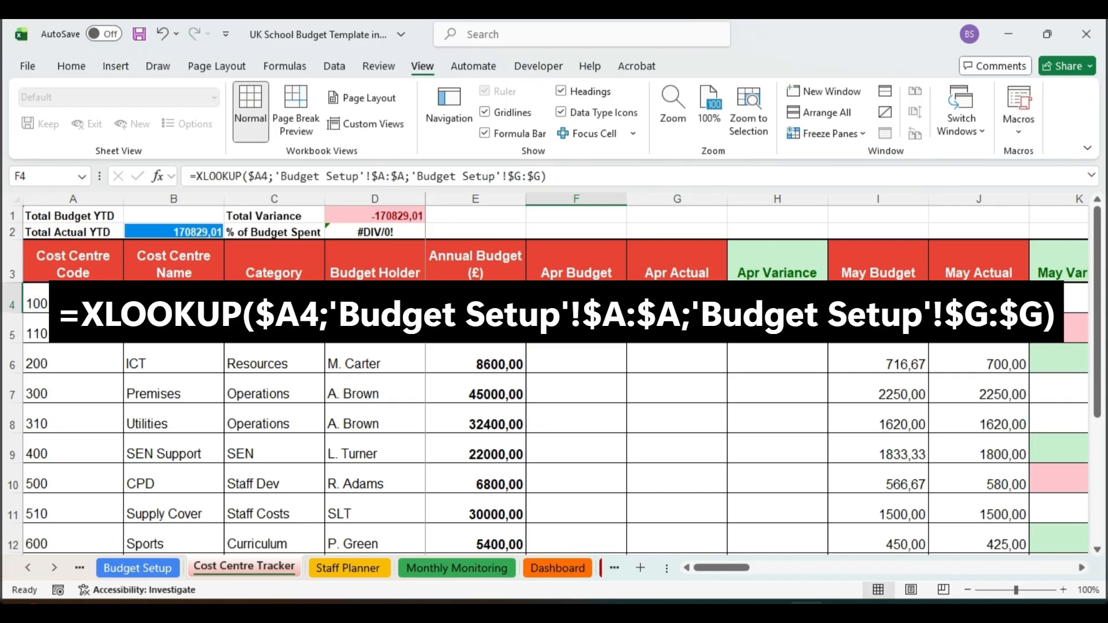
drag(626, 314, 613, 507)
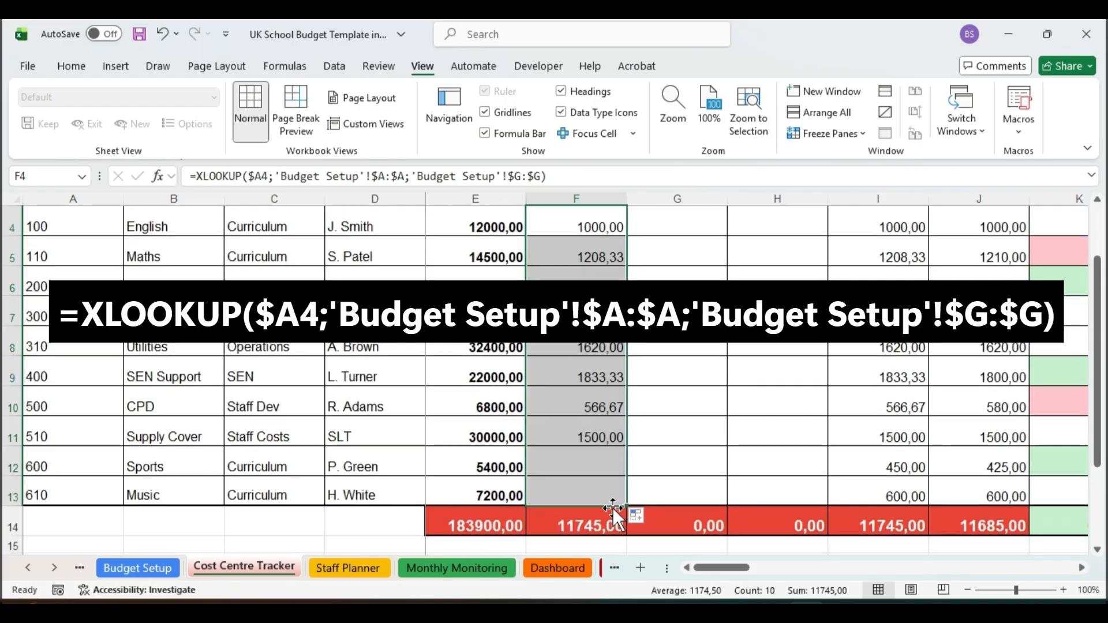
scroll(756, 355, up, 1)
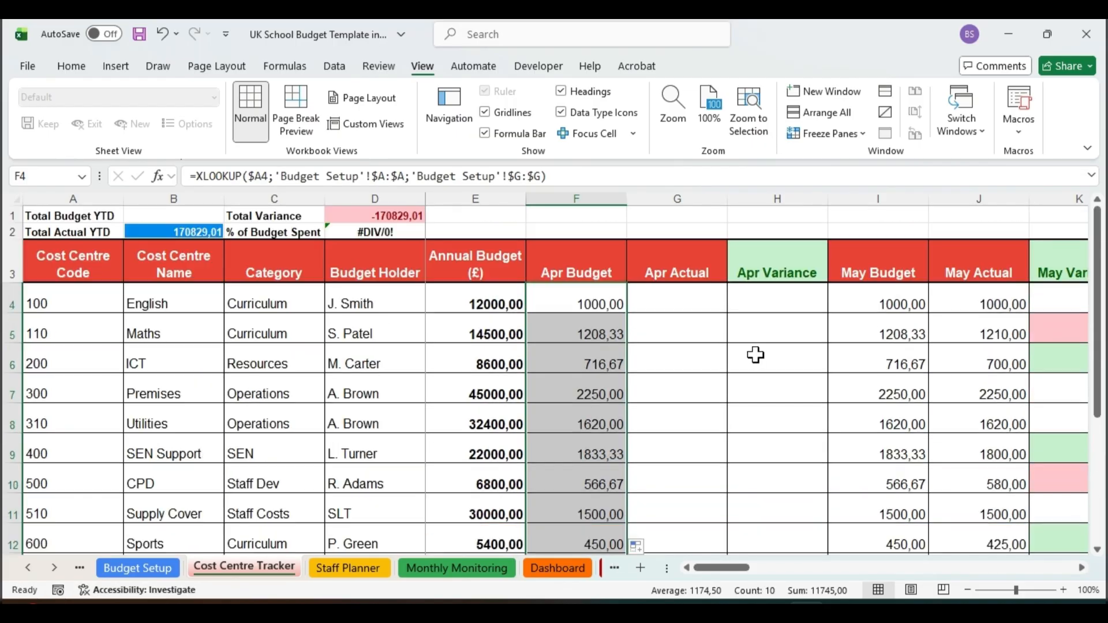
Step: Compare English's Apr Budget in F4 with its source cell G2 on the Budget Setup sheet, and return to the Cost Centre Tracker sheet
click(609, 300)
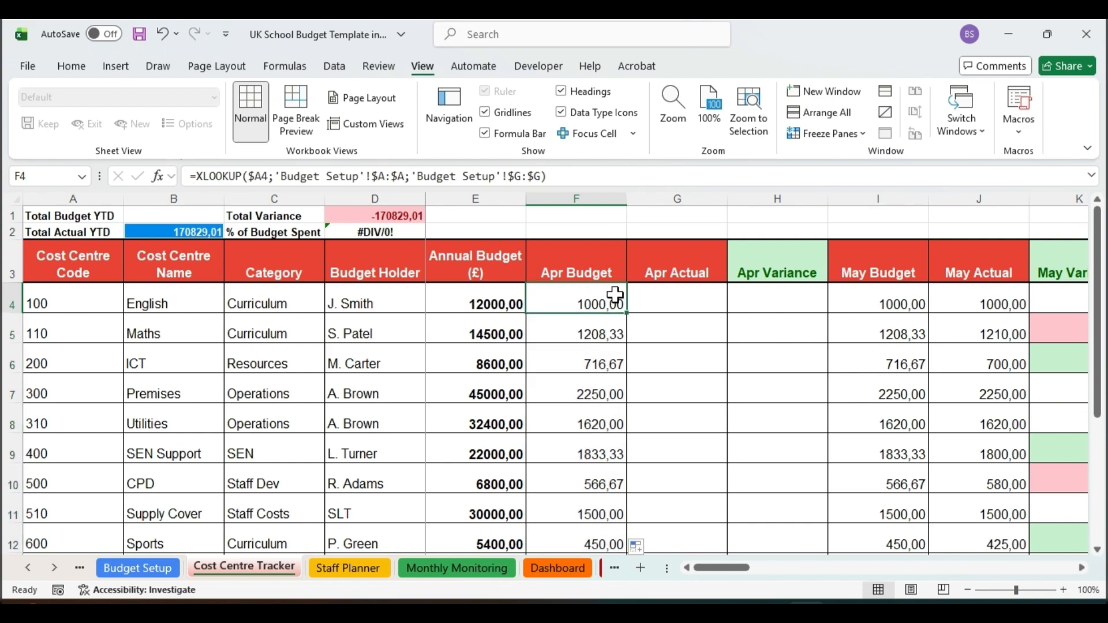
click(138, 568)
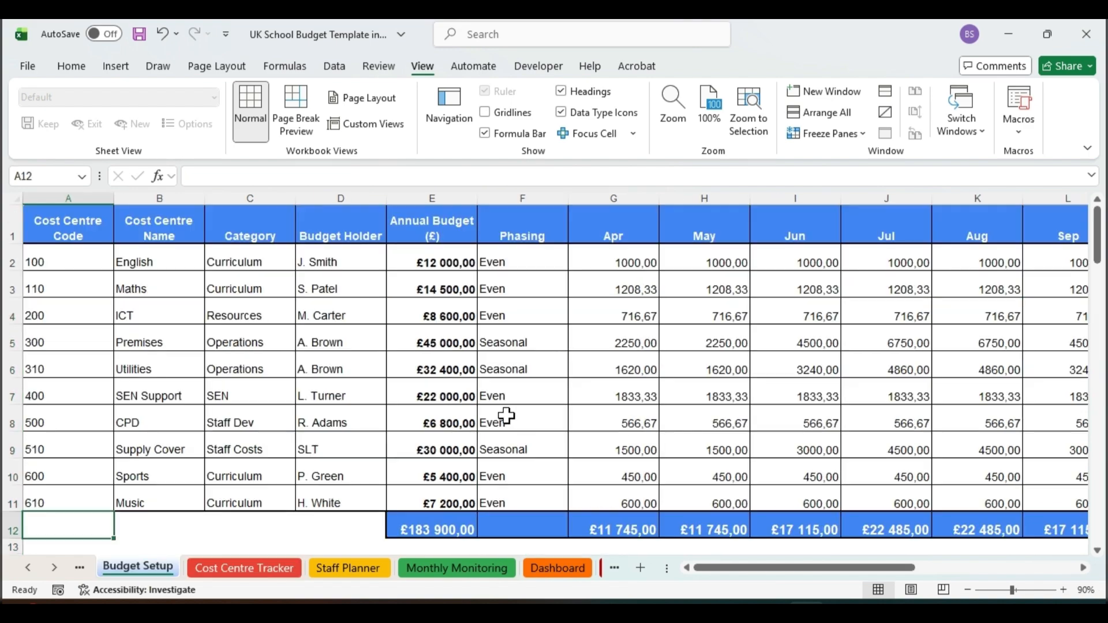
click(606, 266)
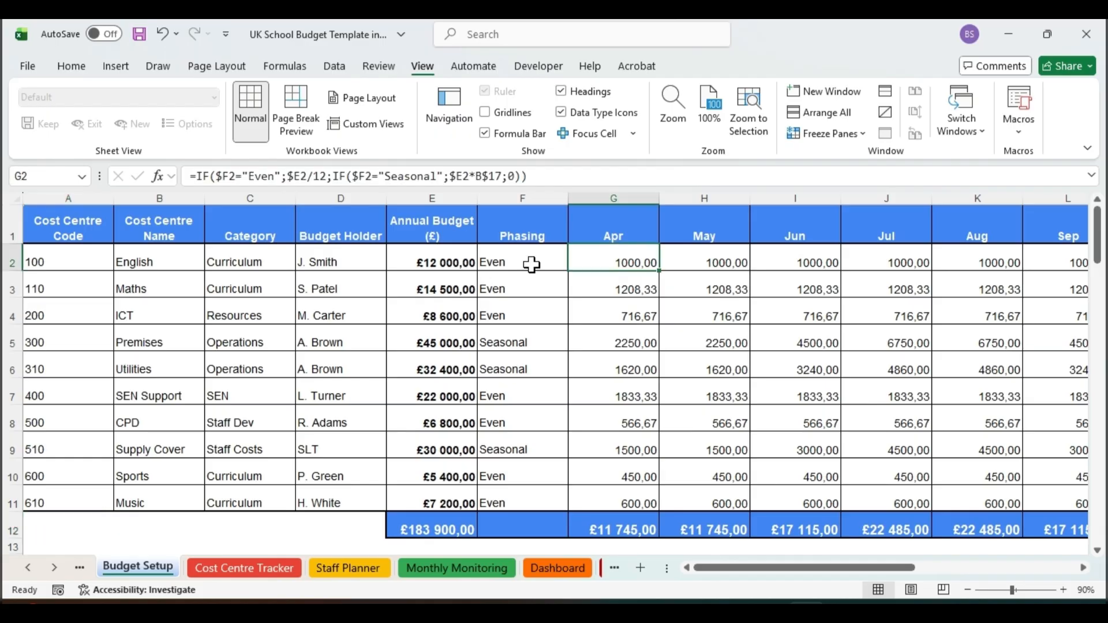
click(227, 571)
Step: Enter the Apr Actual amounts 950 for English, 1210 for Maths and 720 for ICT in G4 to G6
key(Right)
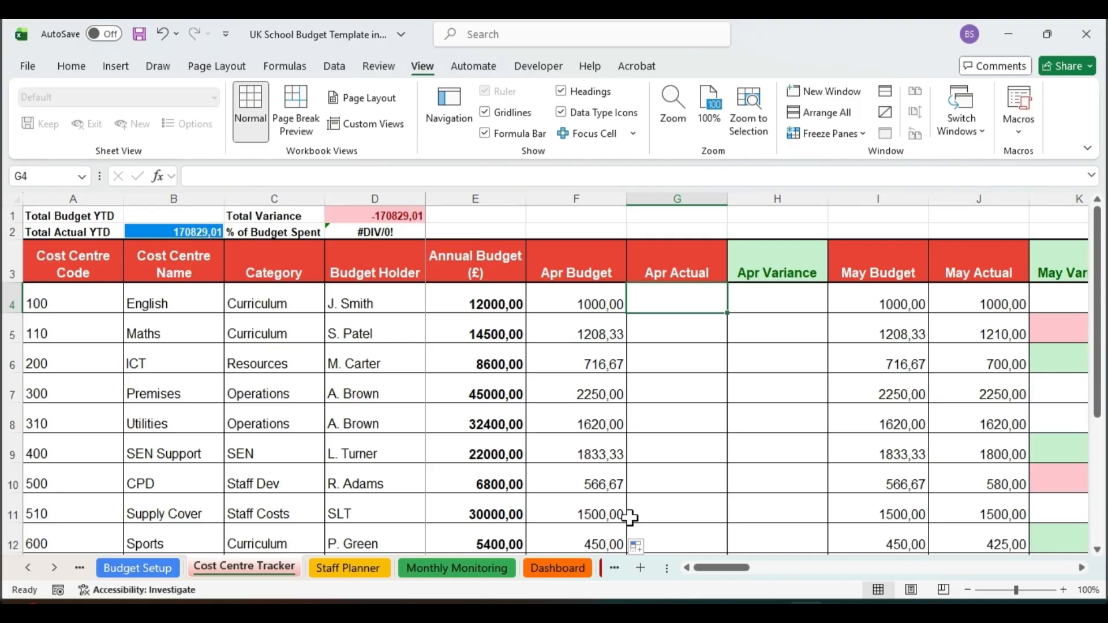
click(699, 201)
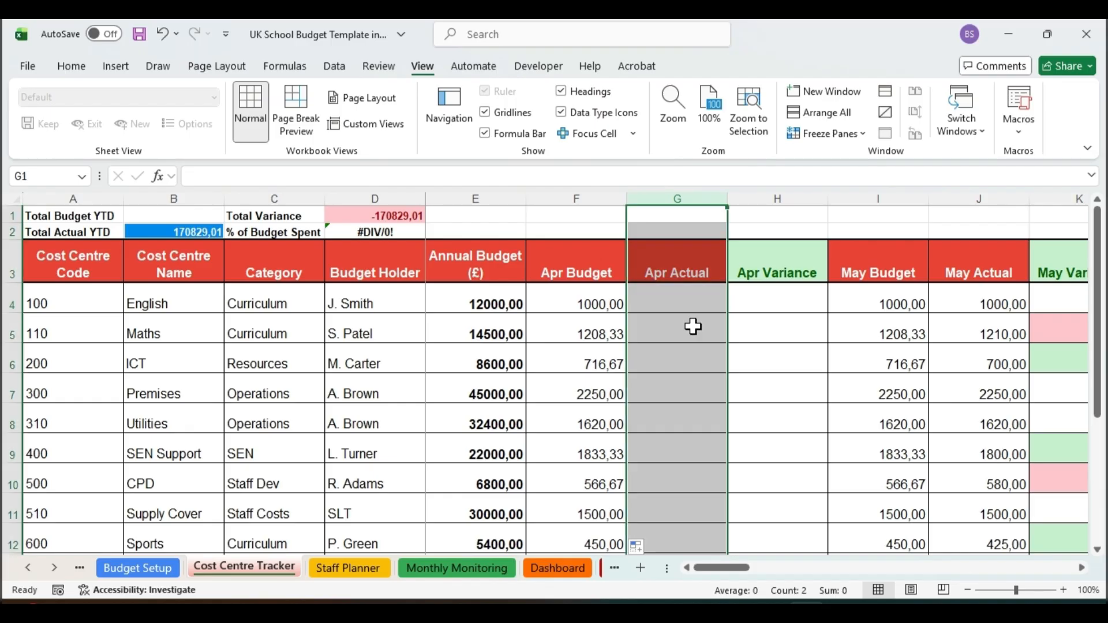
click(688, 308)
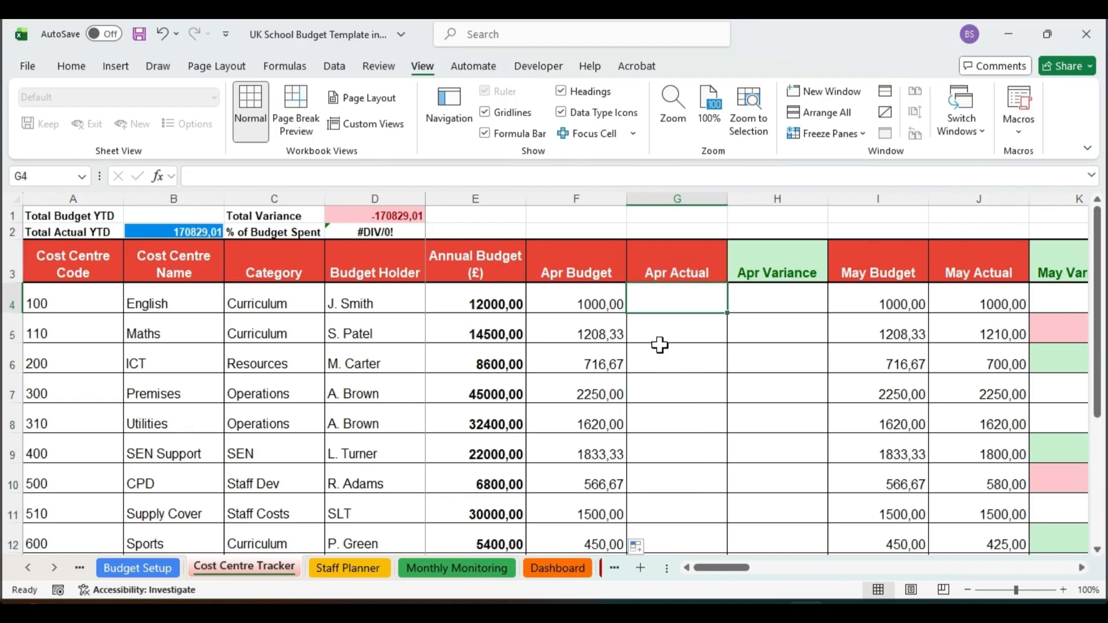
text(950)
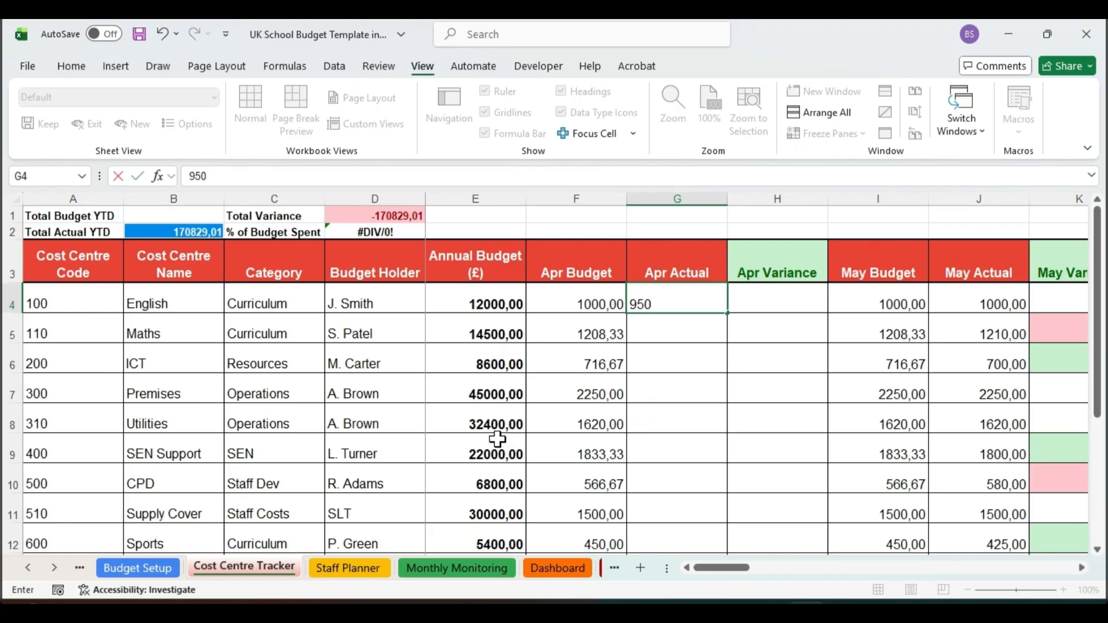
key(Return)
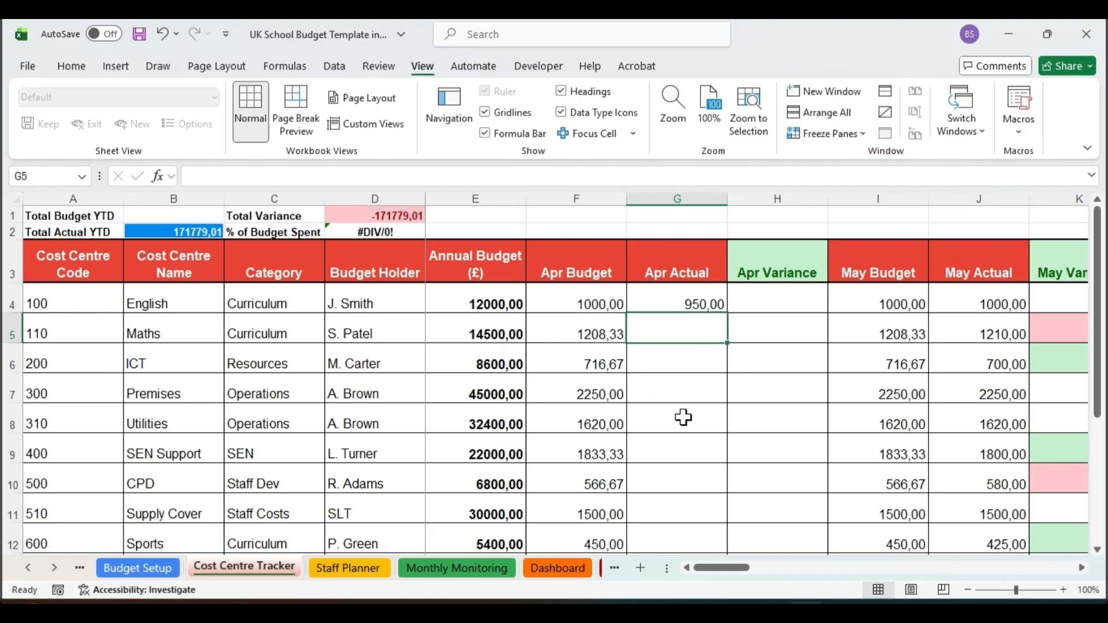
text(1210)
key(Return)
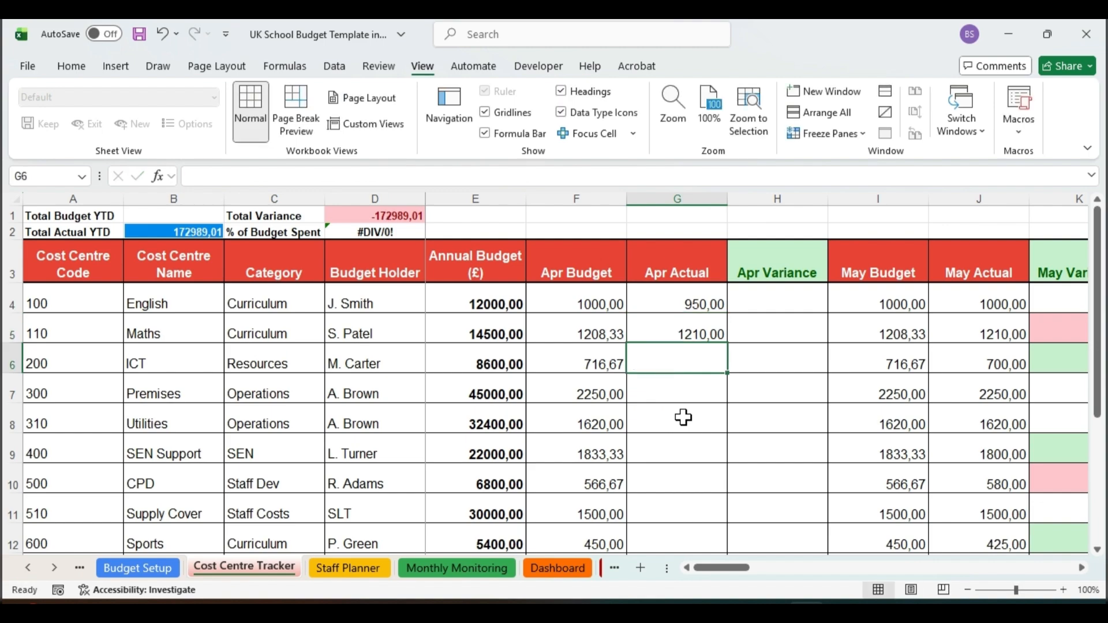
text(720)
key(Return)
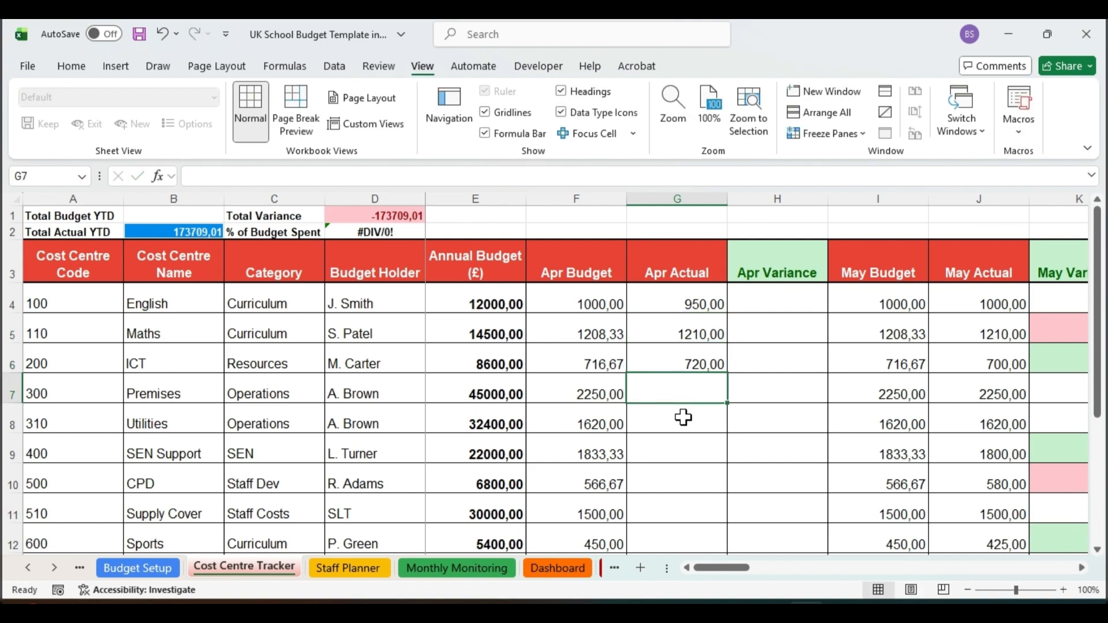
Step: Enter the Apr Actual amounts 2200 for Premises, 1600 for Utilities and 1830 for SEN Support in G7 to G9
text(2200)
key(Return)
text(16)
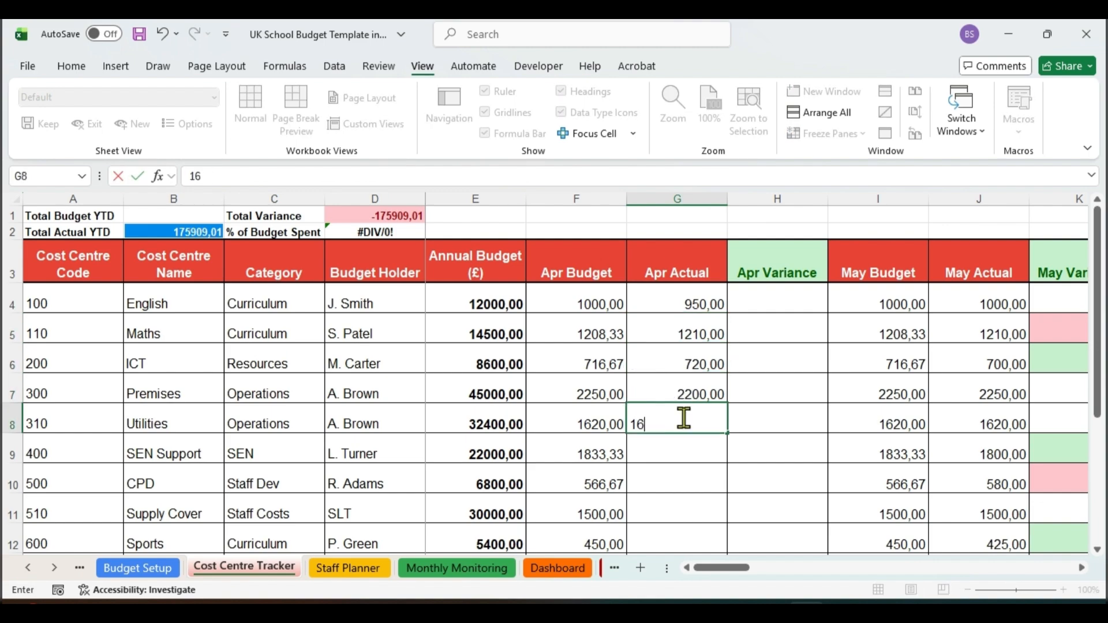
text(00)
key(Return)
text(18)
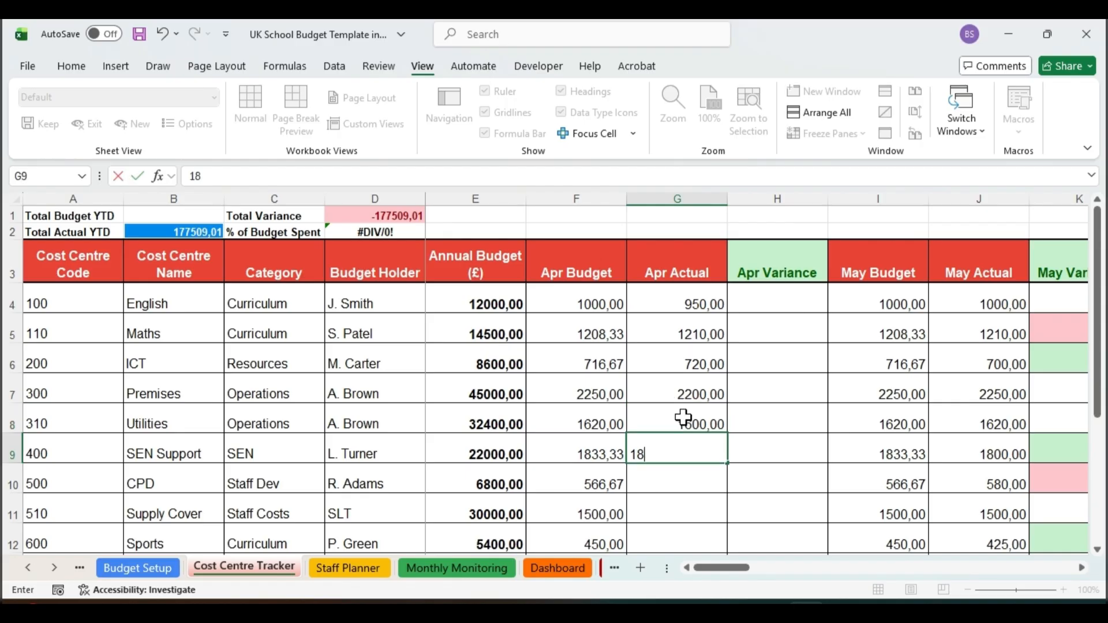
text(30)
key(Return)
Step: Enter the Apr Actual amounts 570 for CPD, 1500 for Supply Cover, 450 for Sports and 595 for Music in G10 to G13
drag(1102, 329, 1102, 406)
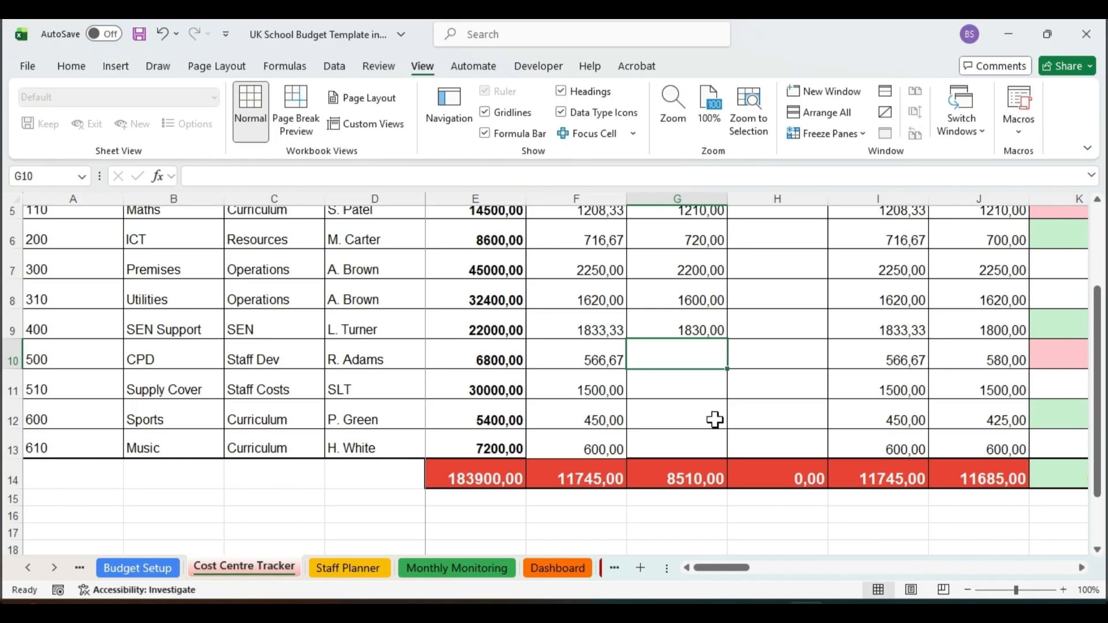
text(570)
key(Return)
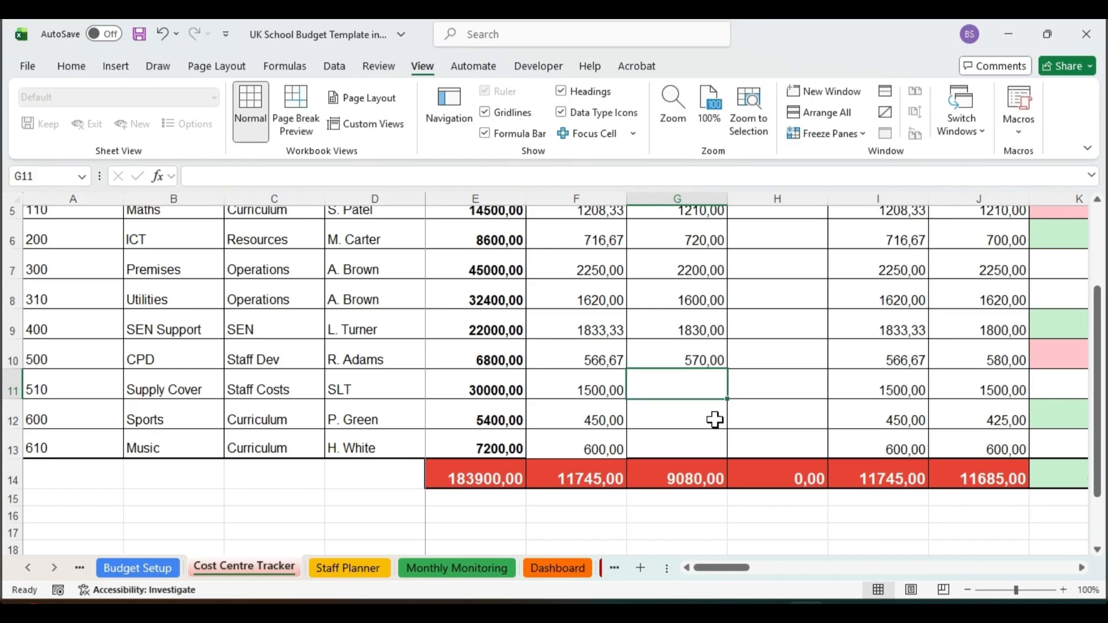
text(1500)
key(Return)
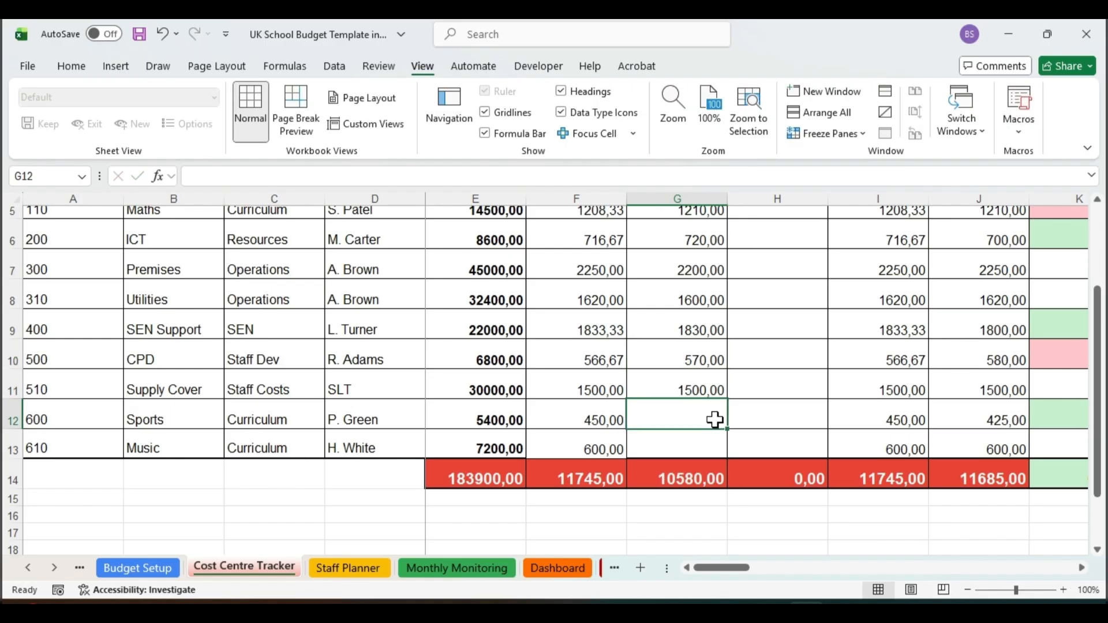
text(450)
key(Return)
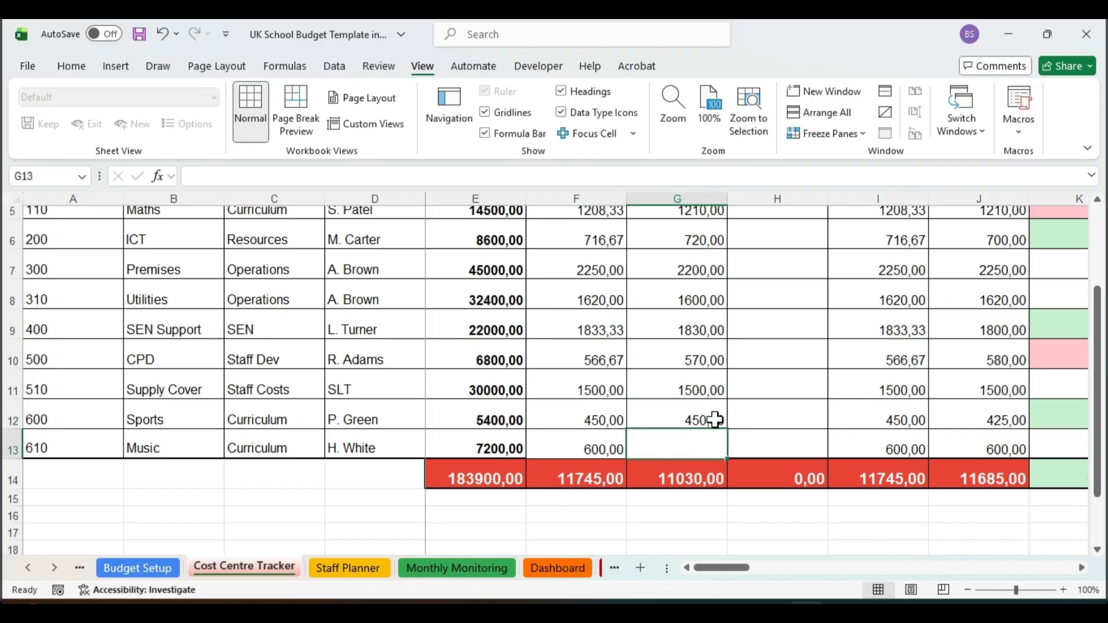
text(595)
key(Return)
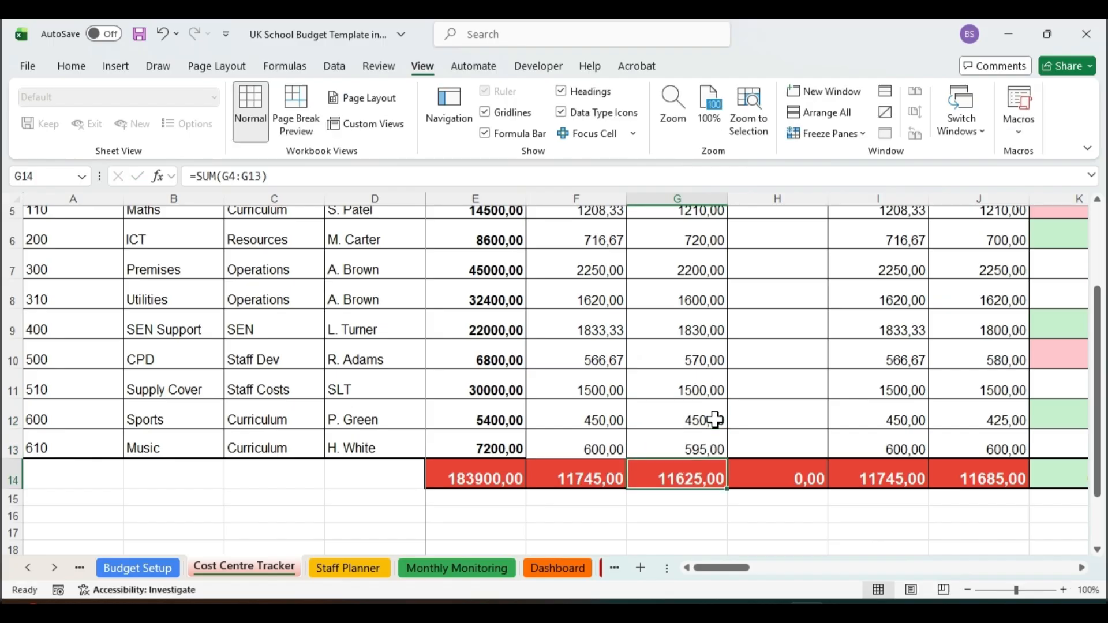
Step: Calculate English's Apr Variance in H4 as budget minus actual with the formula =F4-G4
drag(1097, 395, 1099, 317)
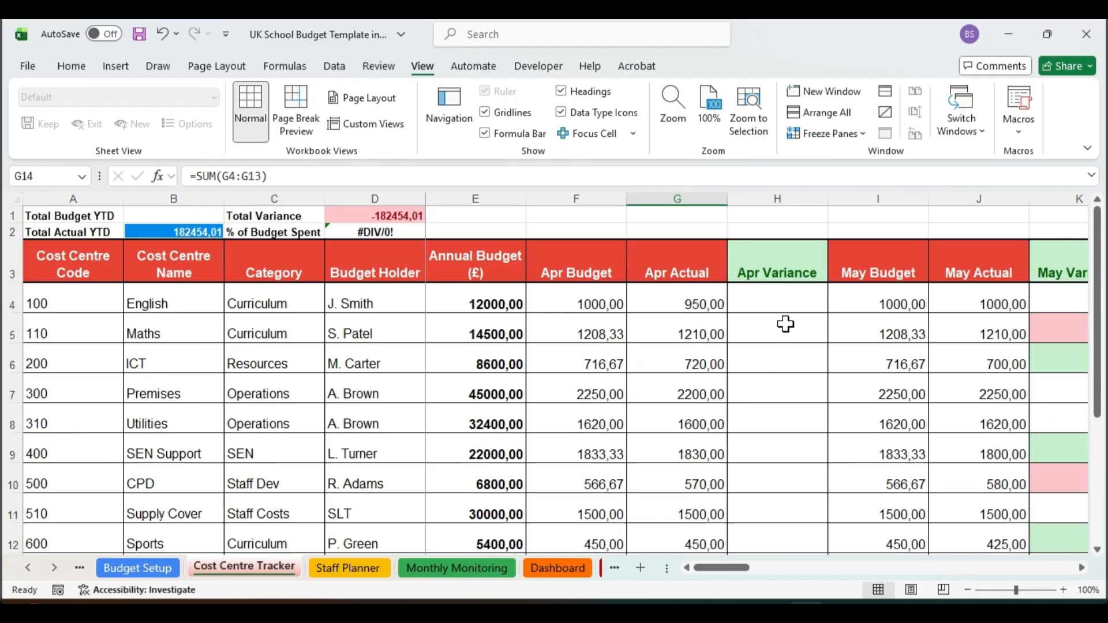
click(762, 301)
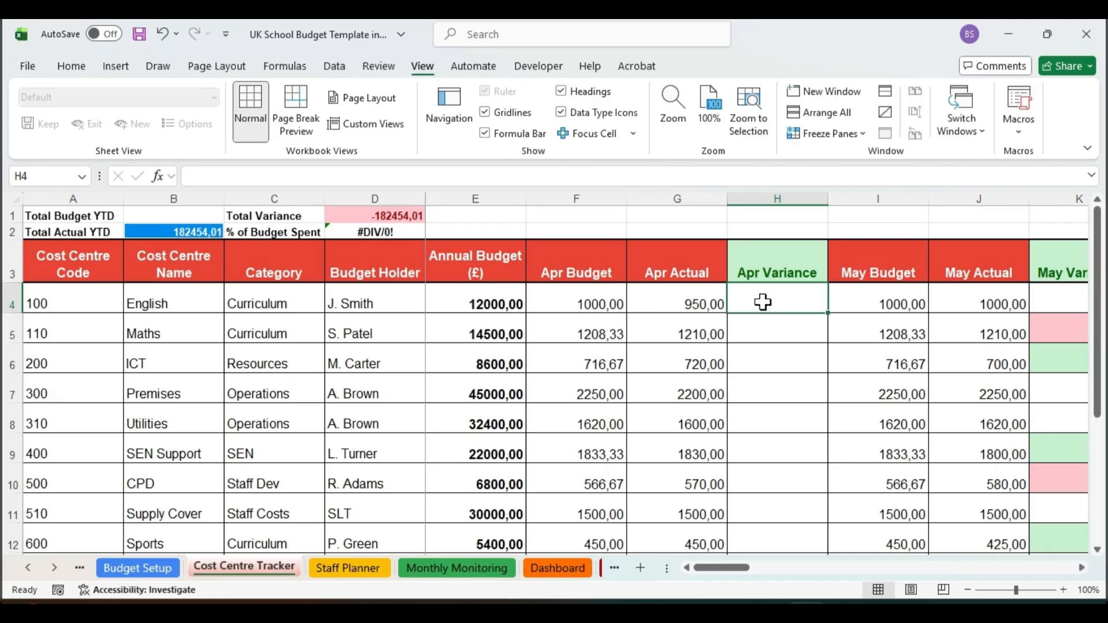
text(=F4-G4)
key(ctrl+a)
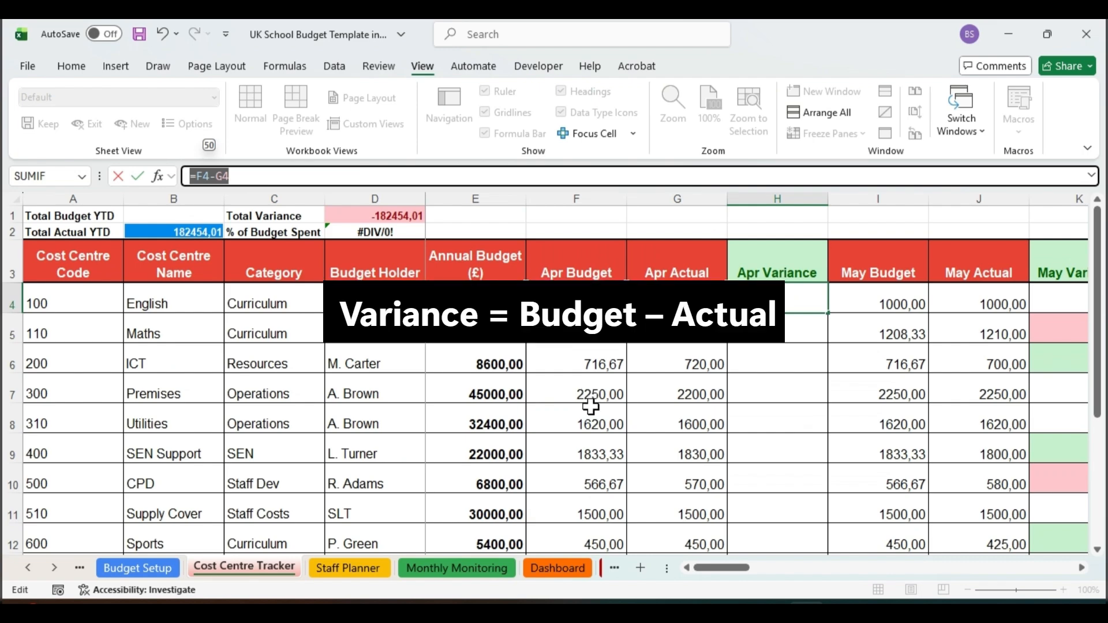
click(279, 178)
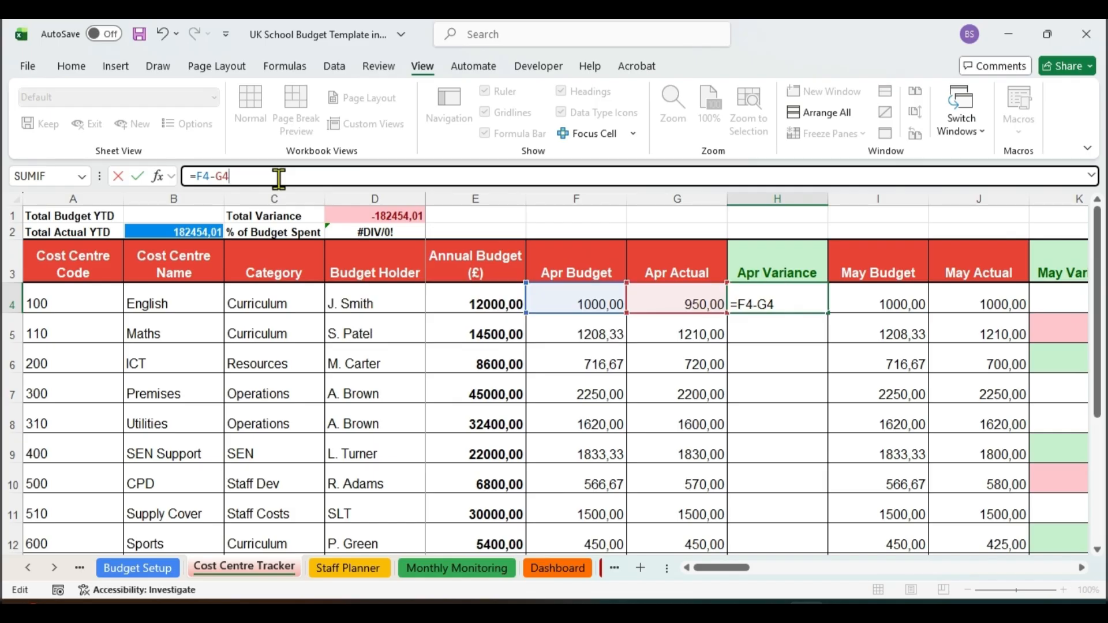
key(Return)
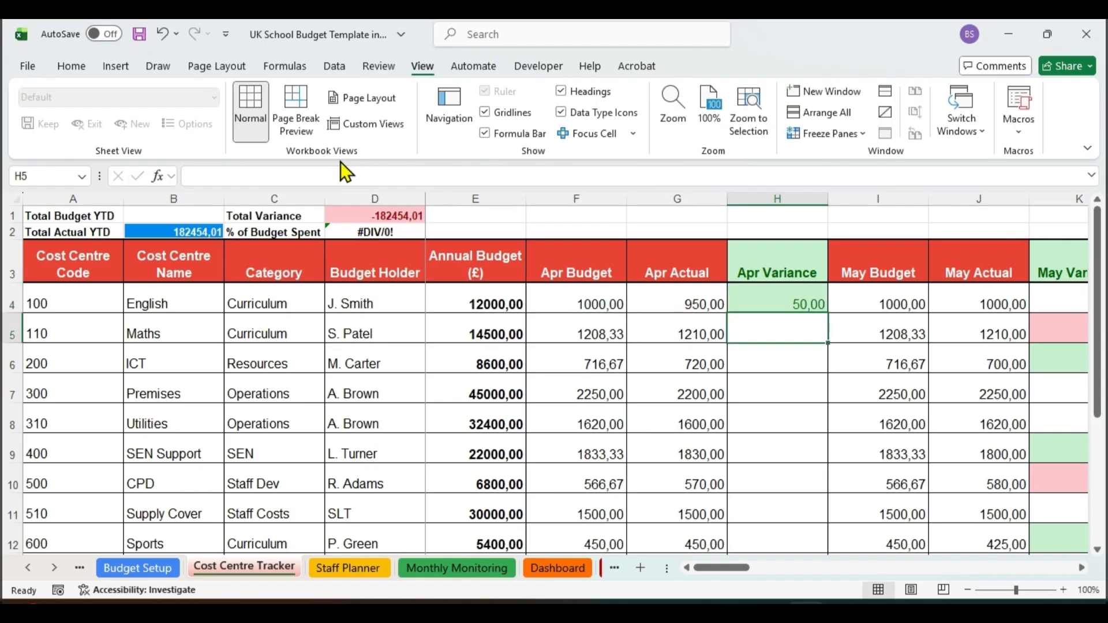
key(BackSpace)
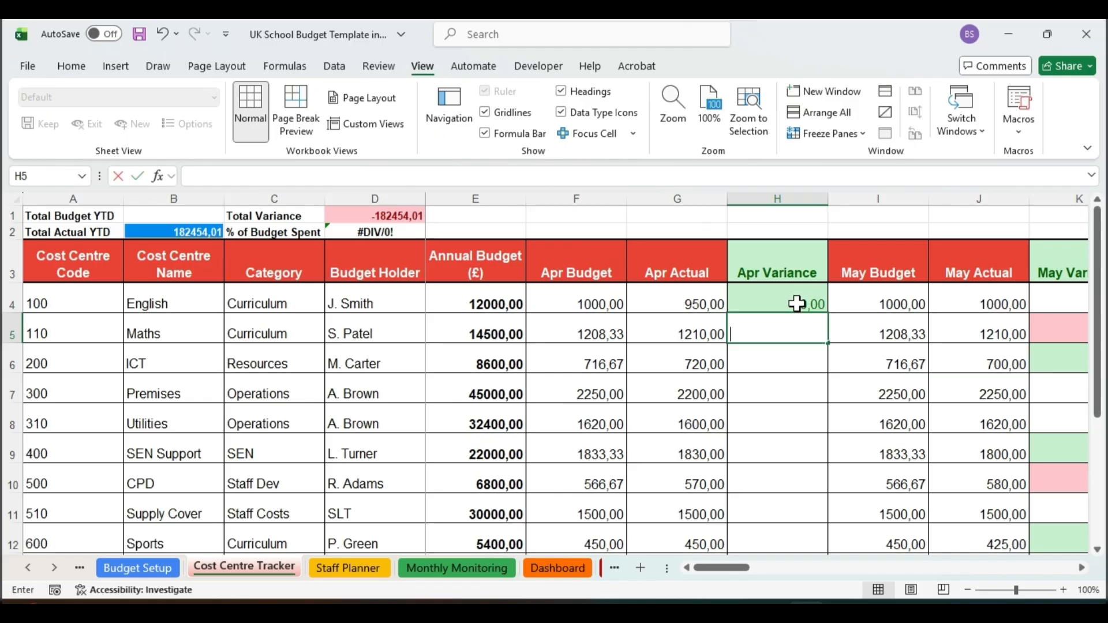
Step: Copy English's Apr Variance formula from H4 down to the other cost centres through H13
click(812, 300)
drag(827, 312, 800, 478)
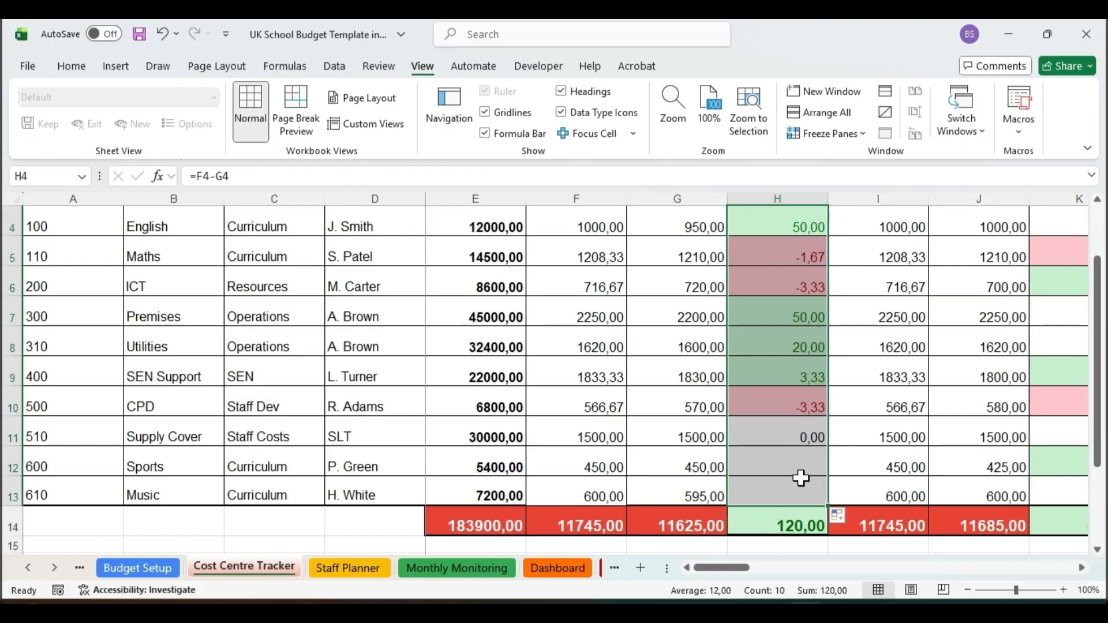
drag(1103, 450, 1103, 354)
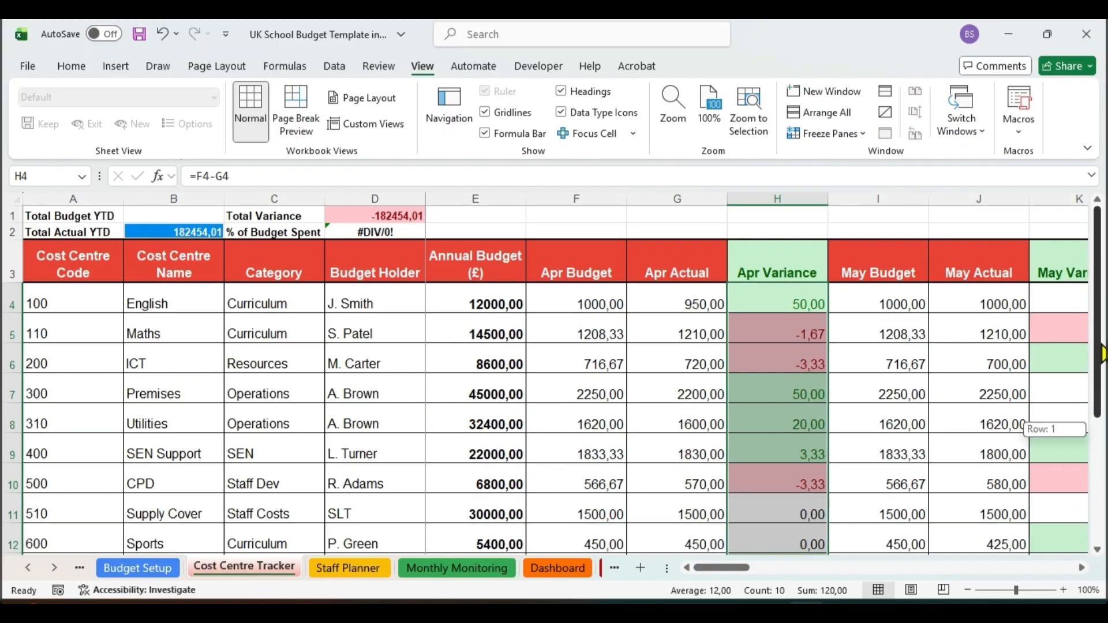
key(ctrl+z)
Step: Clear the conditional formatting rules from the Apr Variance cells H4 to H14
click(777, 298)
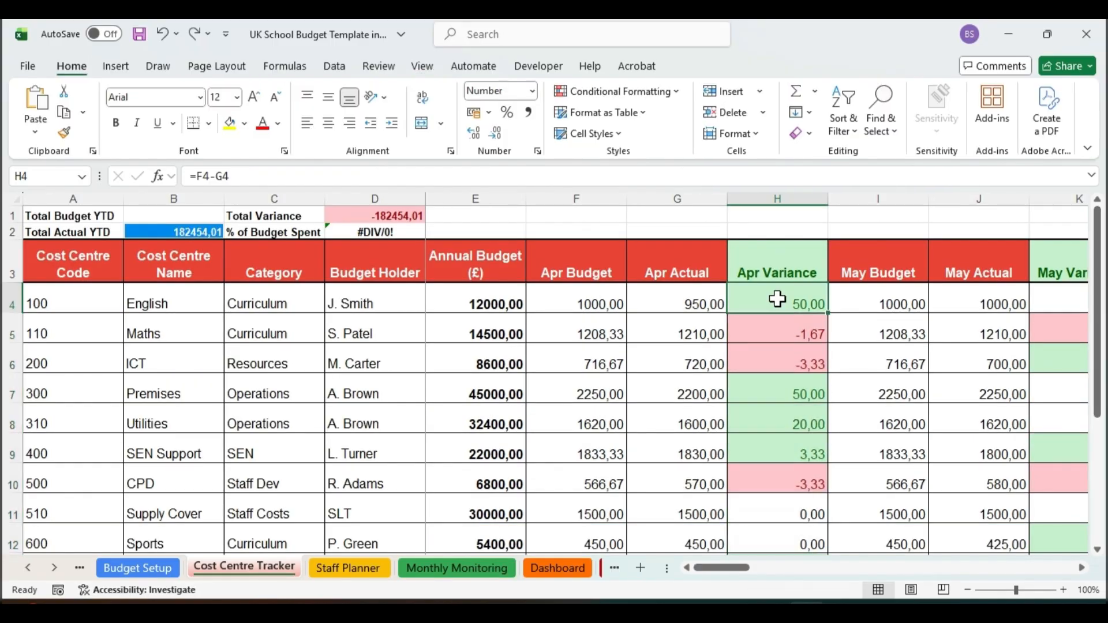
drag(777, 298, 784, 569)
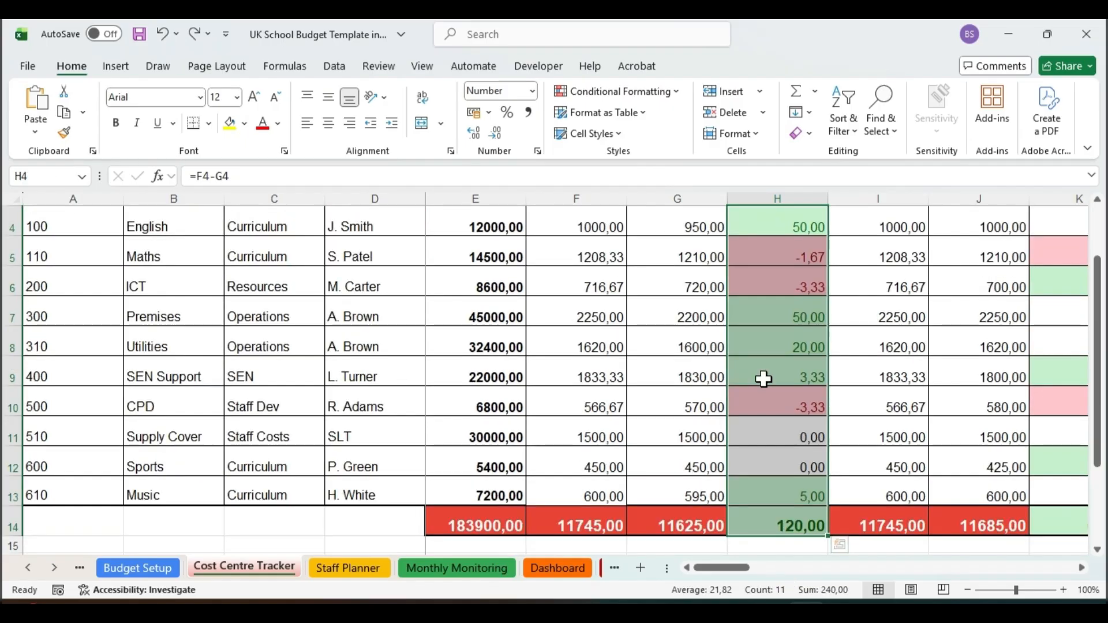
click(639, 90)
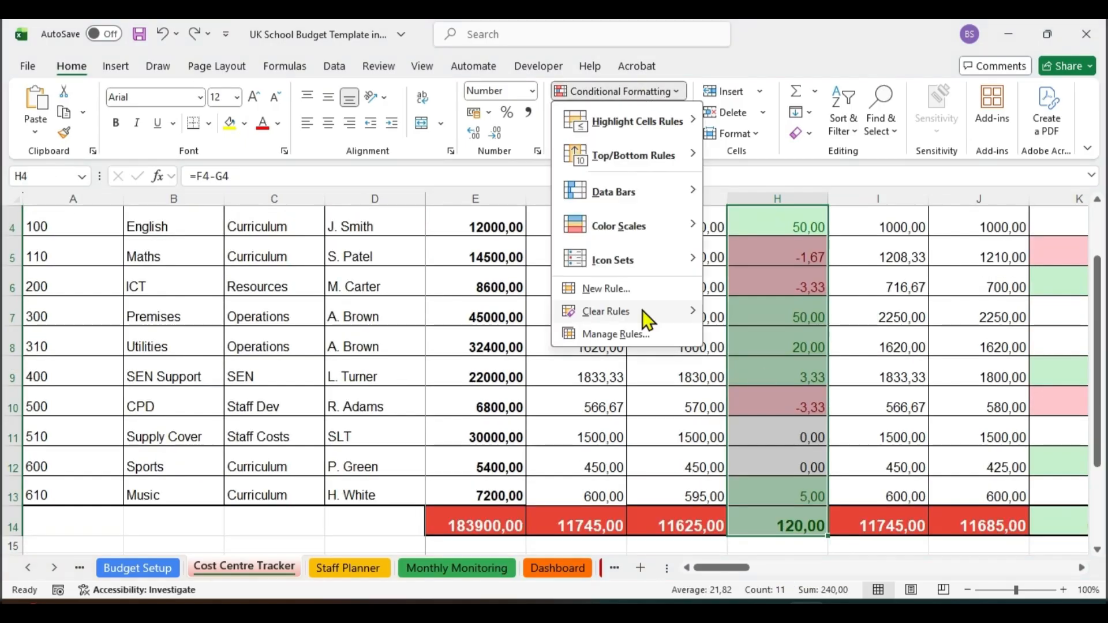
mouse_move(642, 310)
click(777, 321)
click(777, 322)
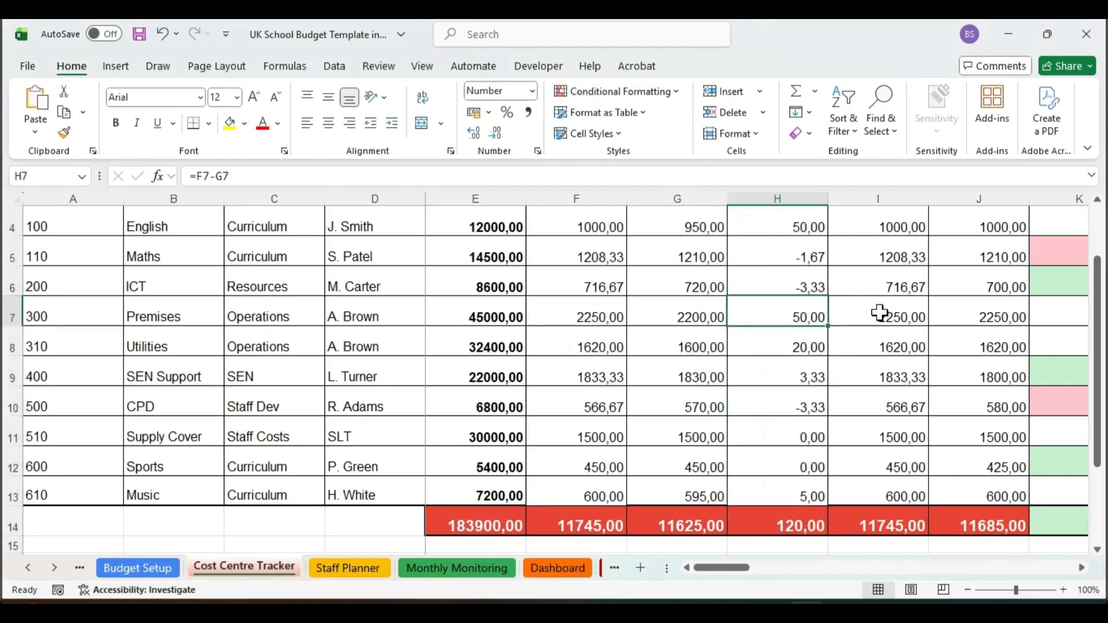
Step: Add a Greater Than 0 highlight rule to Apr Variance cells H4 to H14 with Green Fill with Dark Green Text
scroll(1080, 359, up, 1)
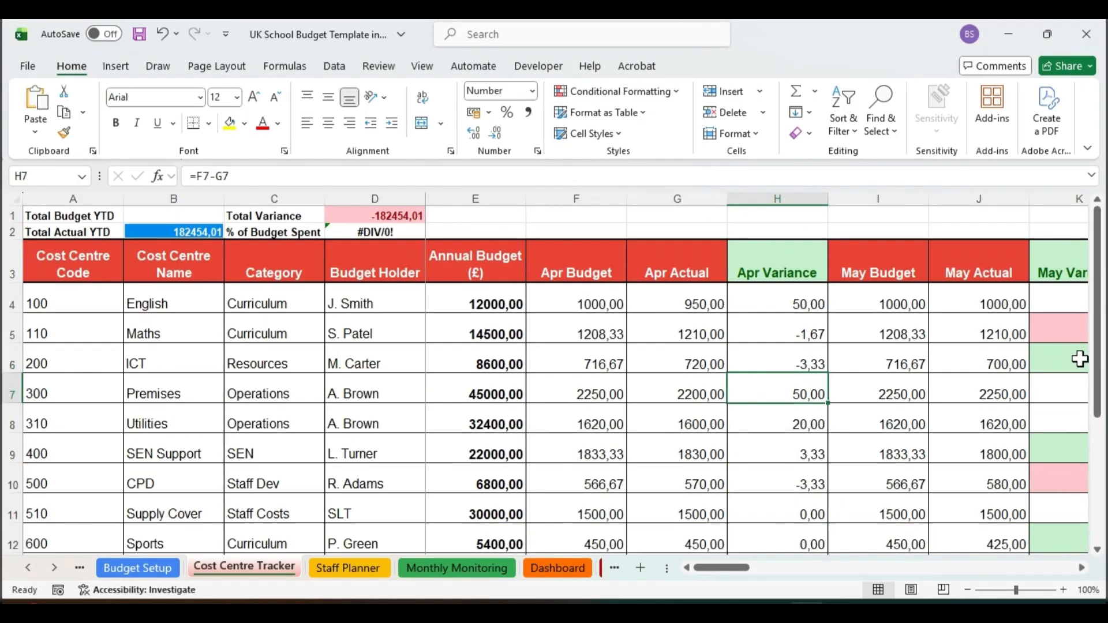
drag(716, 572, 680, 553)
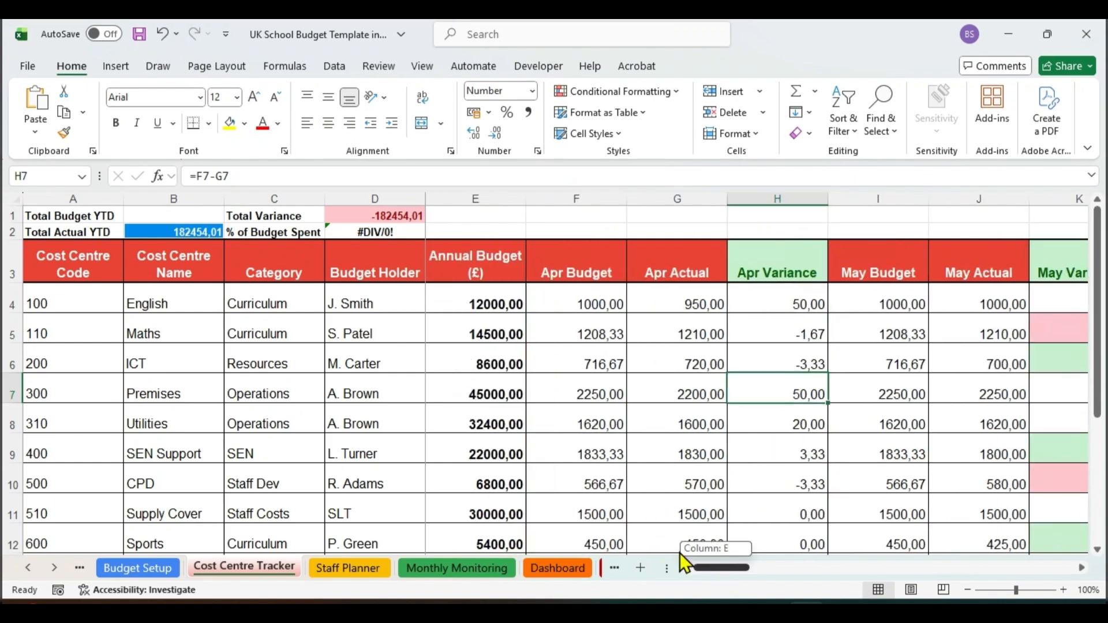
click(795, 297)
drag(795, 297, 789, 515)
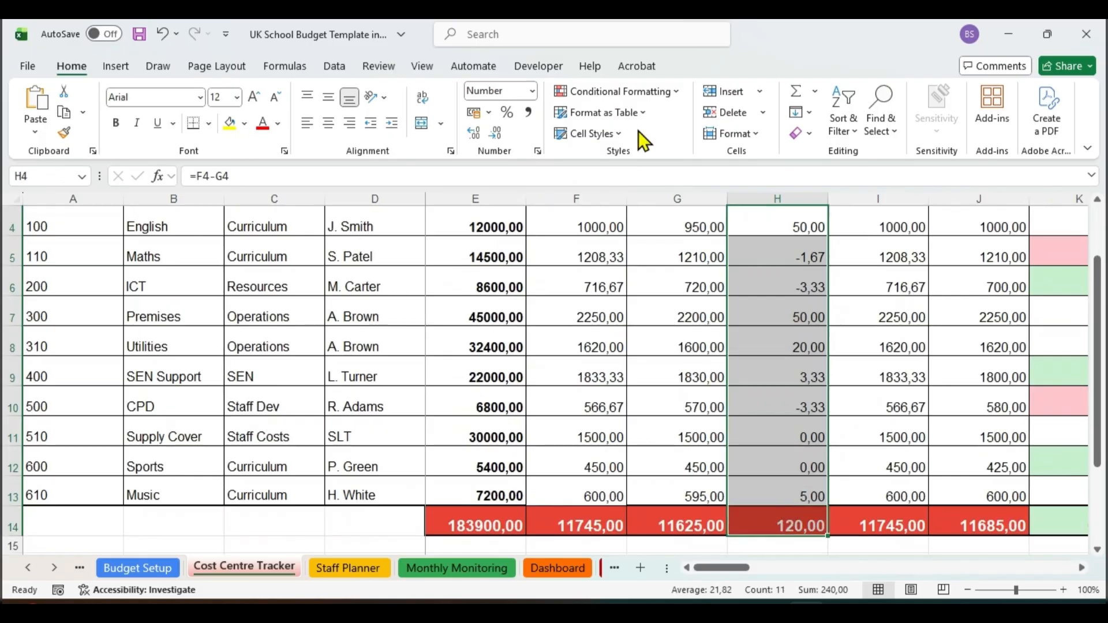
click(662, 93)
mouse_move(694, 130)
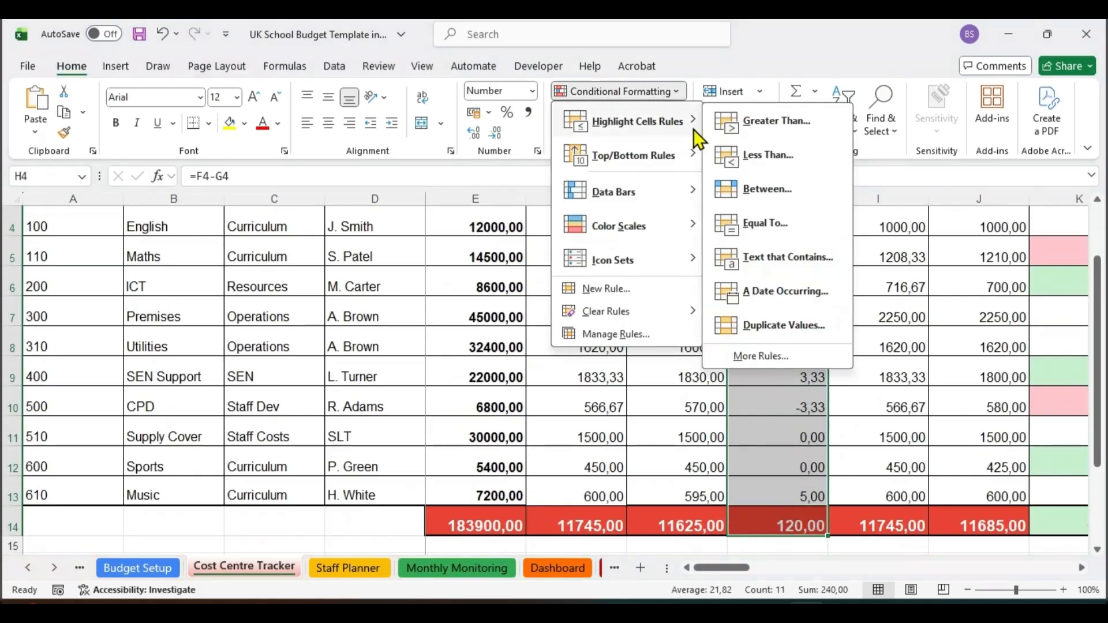
click(746, 130)
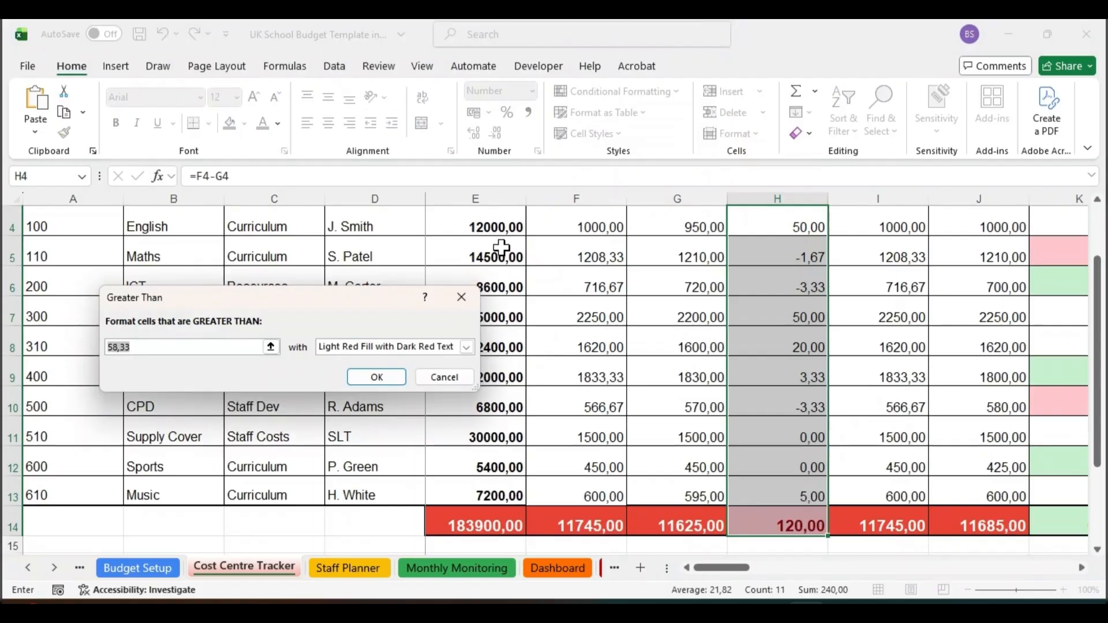
text(0)
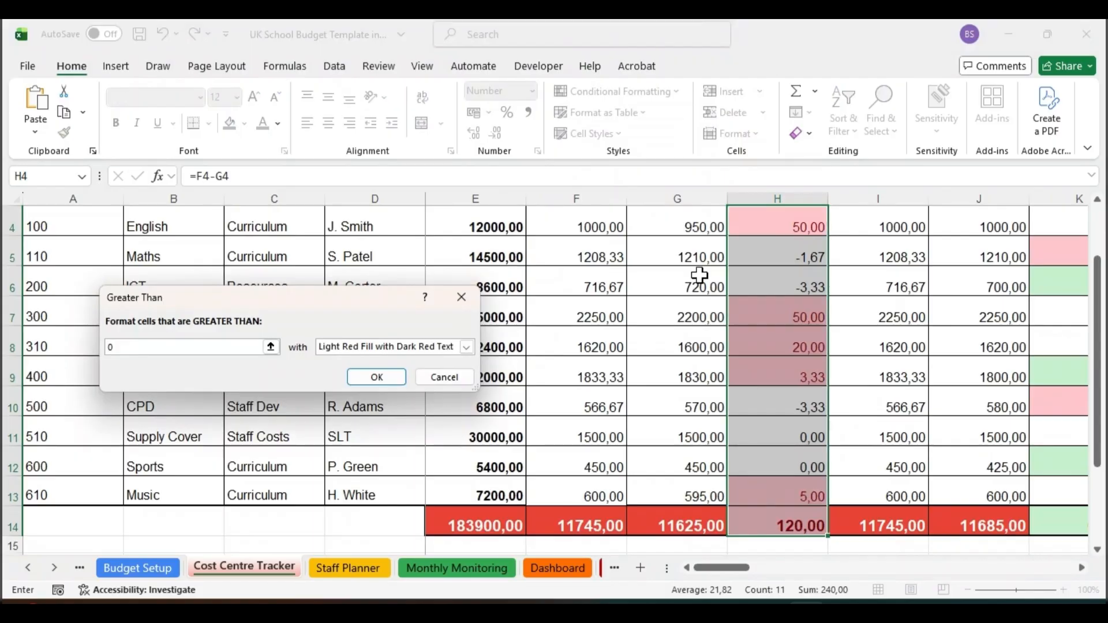
click(466, 347)
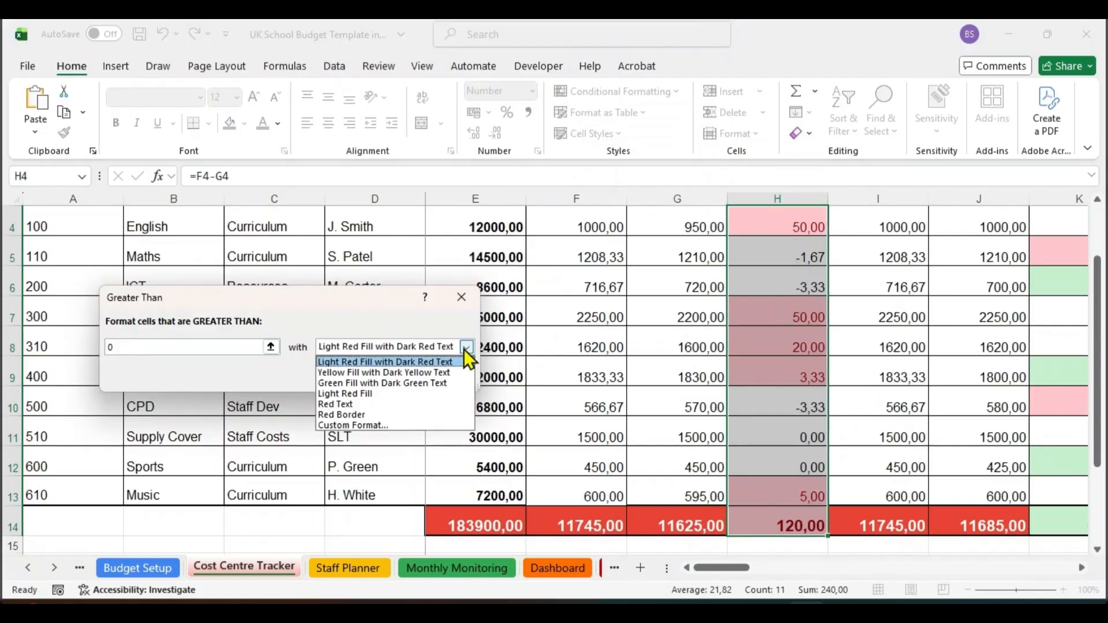
click(421, 382)
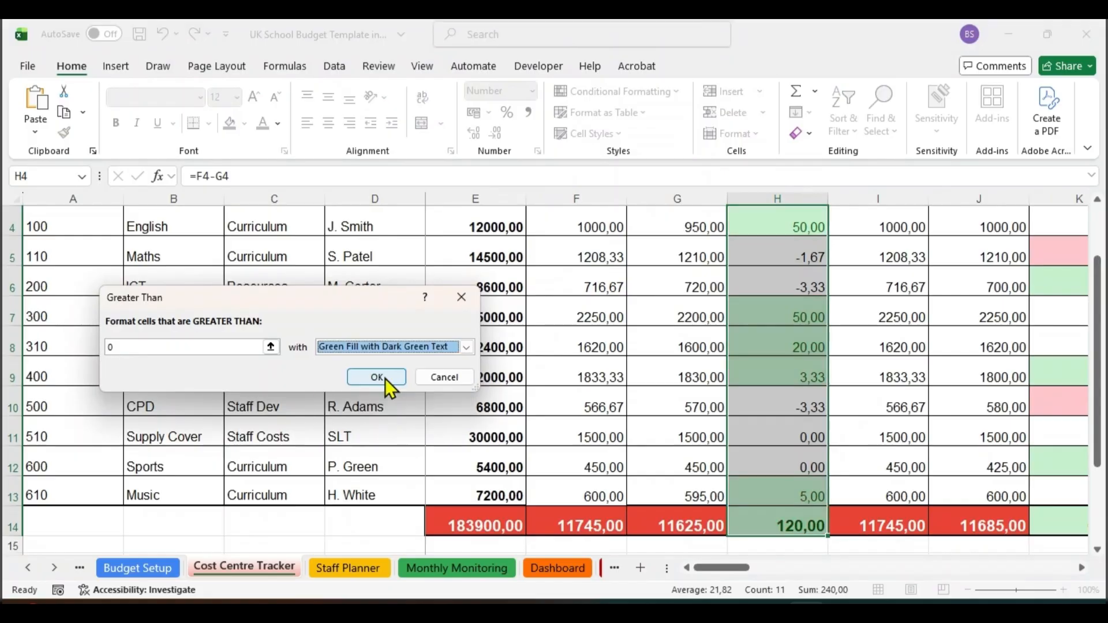
click(376, 377)
click(773, 466)
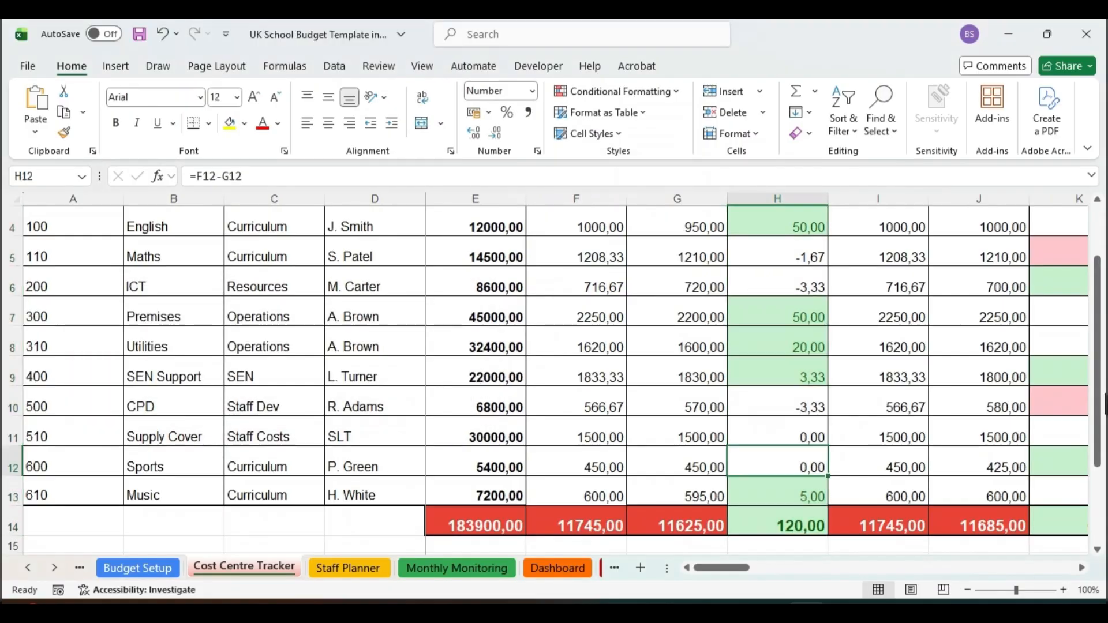
Step: Add a Less Than 0 highlight rule to Apr Variance cells H4 to H14 with Light Red Fill with Dark Red Text
mouse_move(1103, 403)
mouse_down()
mouse_move(1102, 388)
mouse_move(1102, 398)
mouse_up()
drag(834, 219, 780, 524)
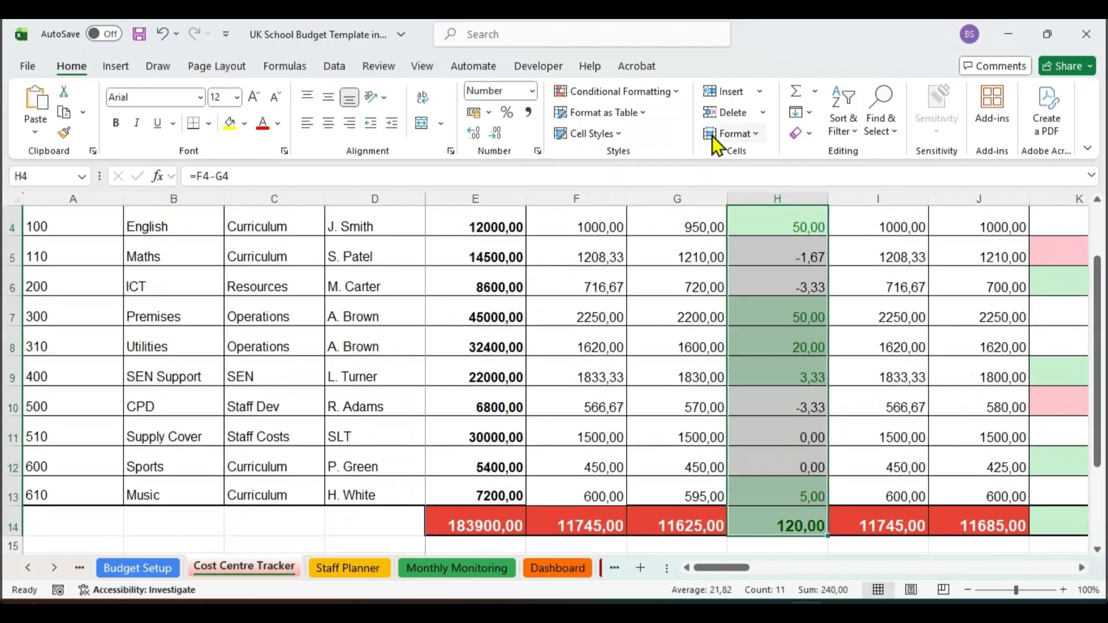
click(665, 90)
mouse_move(695, 126)
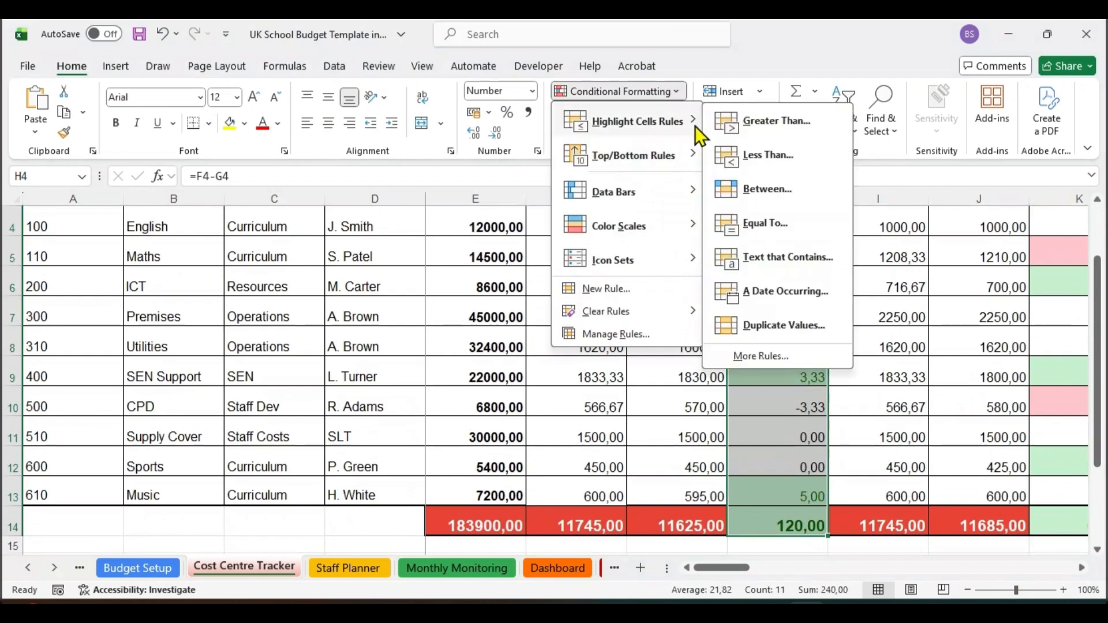
click(773, 155)
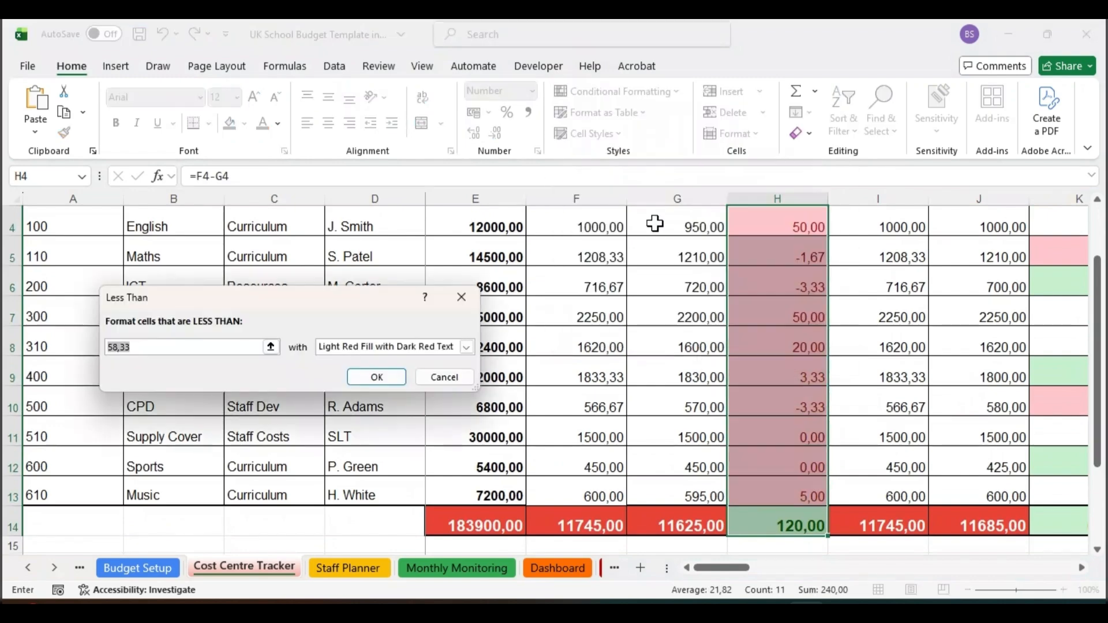
text(0)
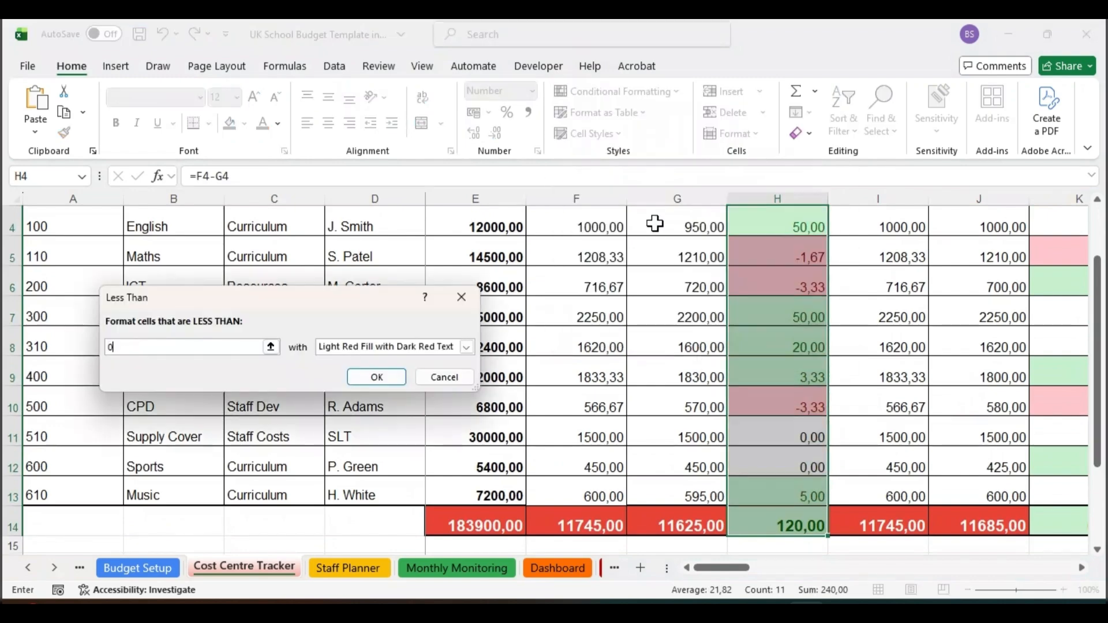
click(393, 378)
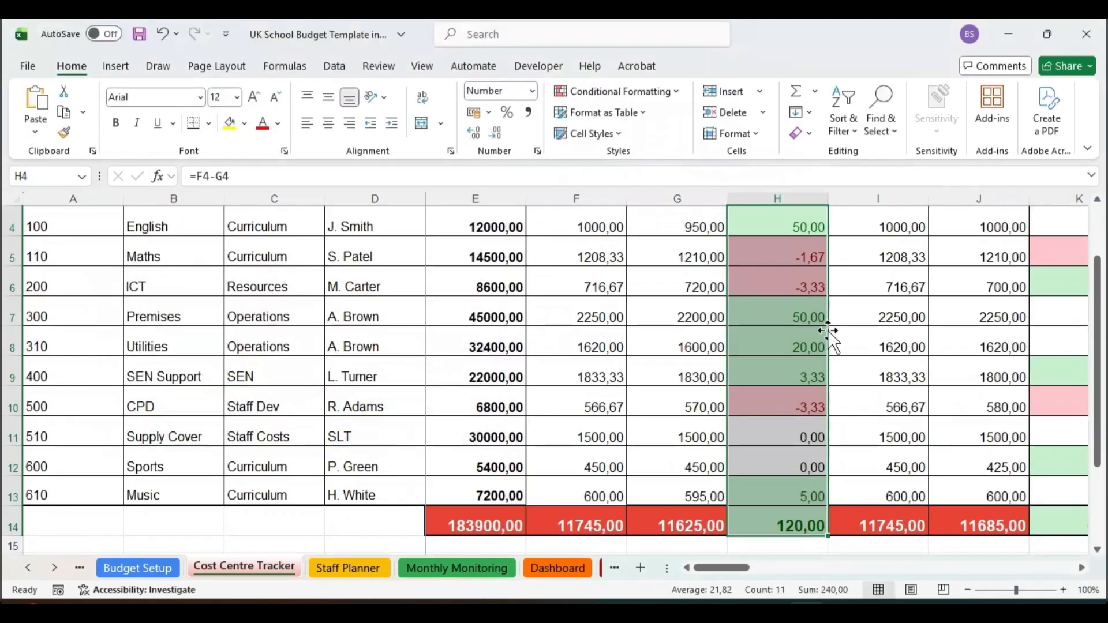
click(718, 324)
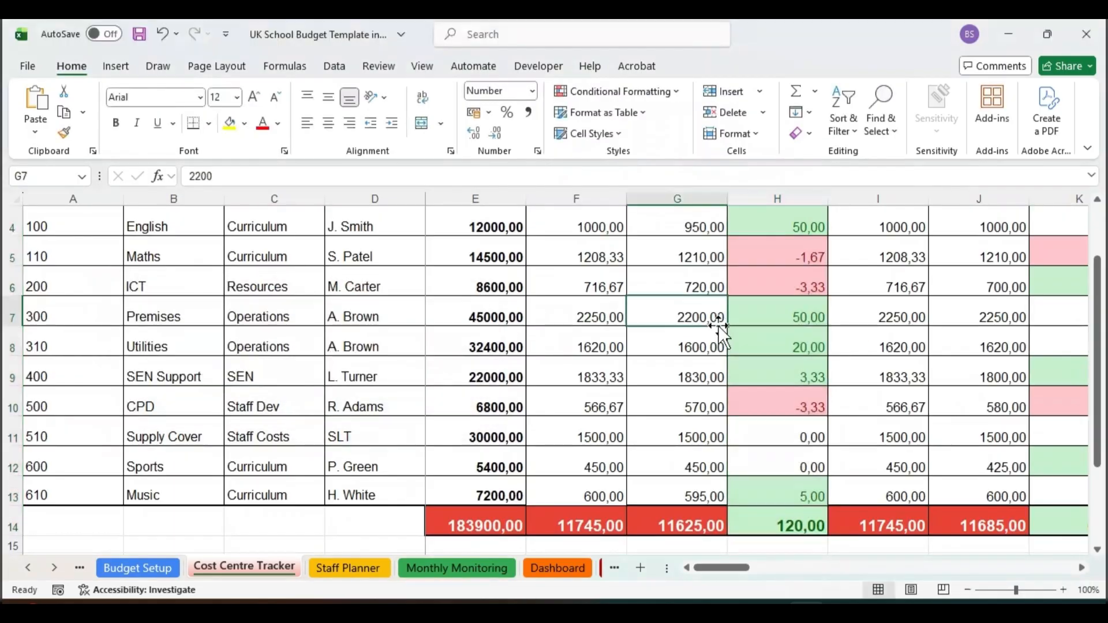
Step: Sum English's monthly budgets in YTD Budget cell AP4 with the formula =F4+I4+L4+O4+R4+U4+X4+AA4+AD4+AG4+AJ4+AM4
drag(1104, 361, 1104, 317)
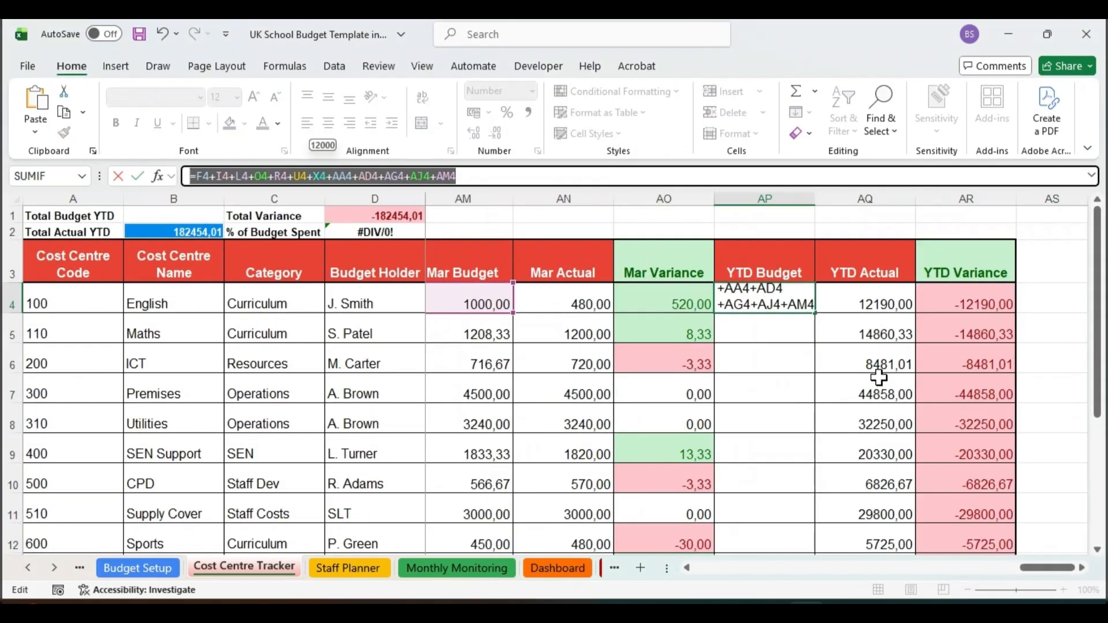
mouse_move(1046, 570)
mouse_down()
mouse_move(714, 564)
mouse_move(1037, 553)
mouse_up()
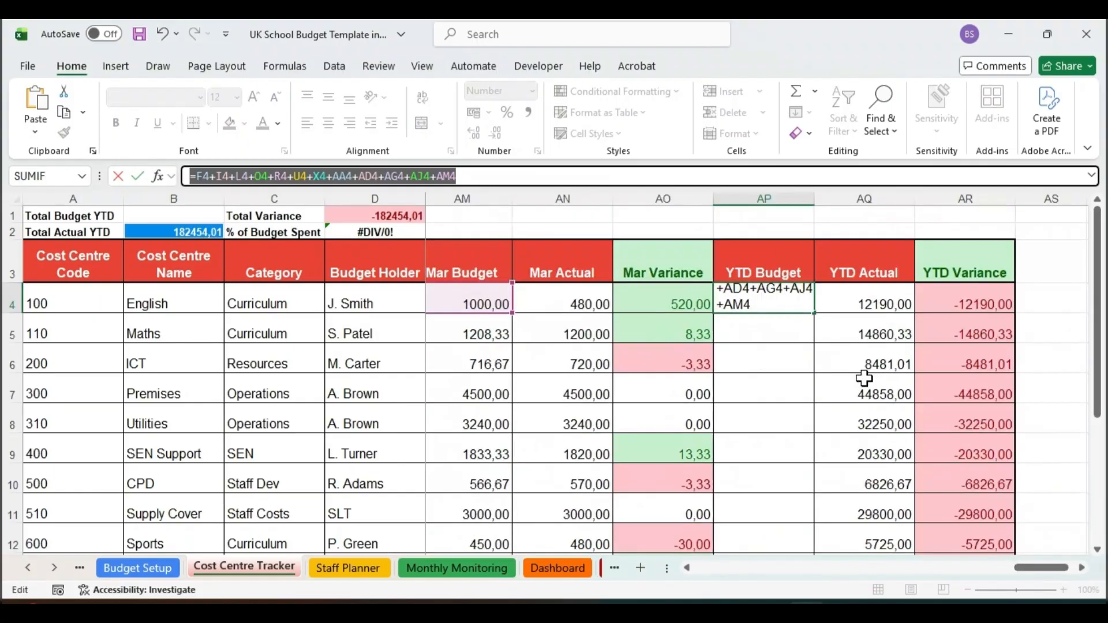
click(464, 177)
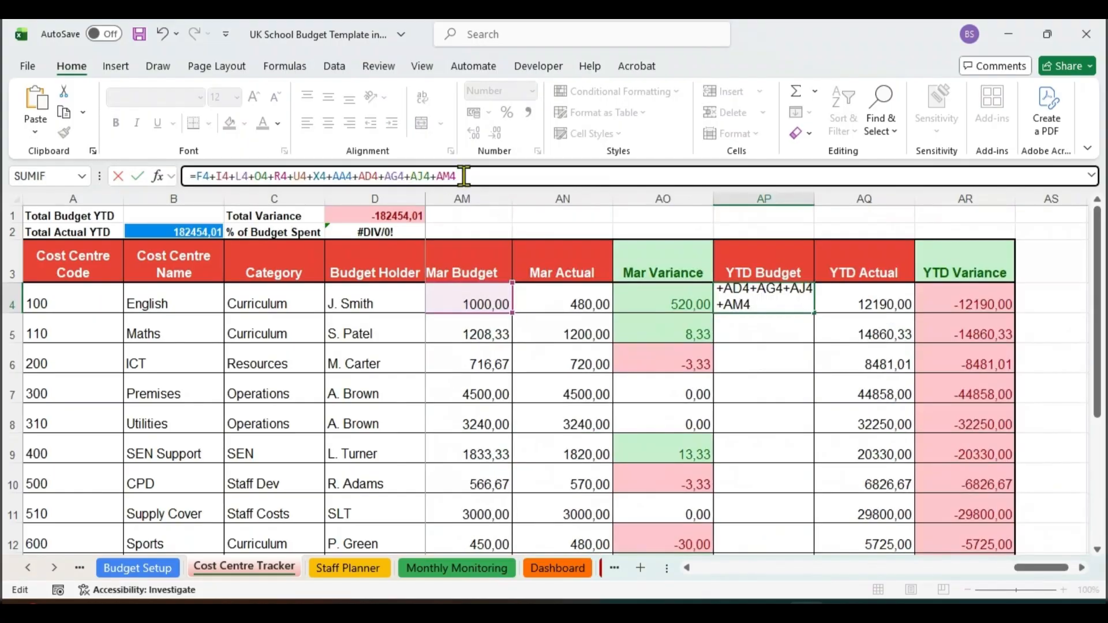
key(Return)
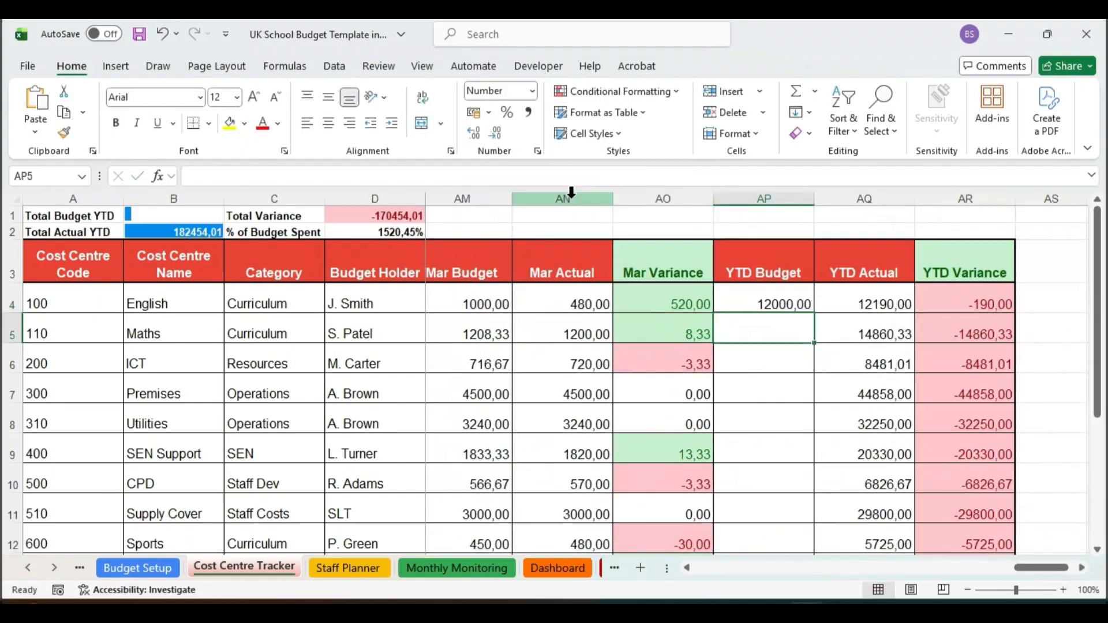
Step: Copy the YTD Budget formula from AP4 down to the other cost centres through AP13
click(786, 292)
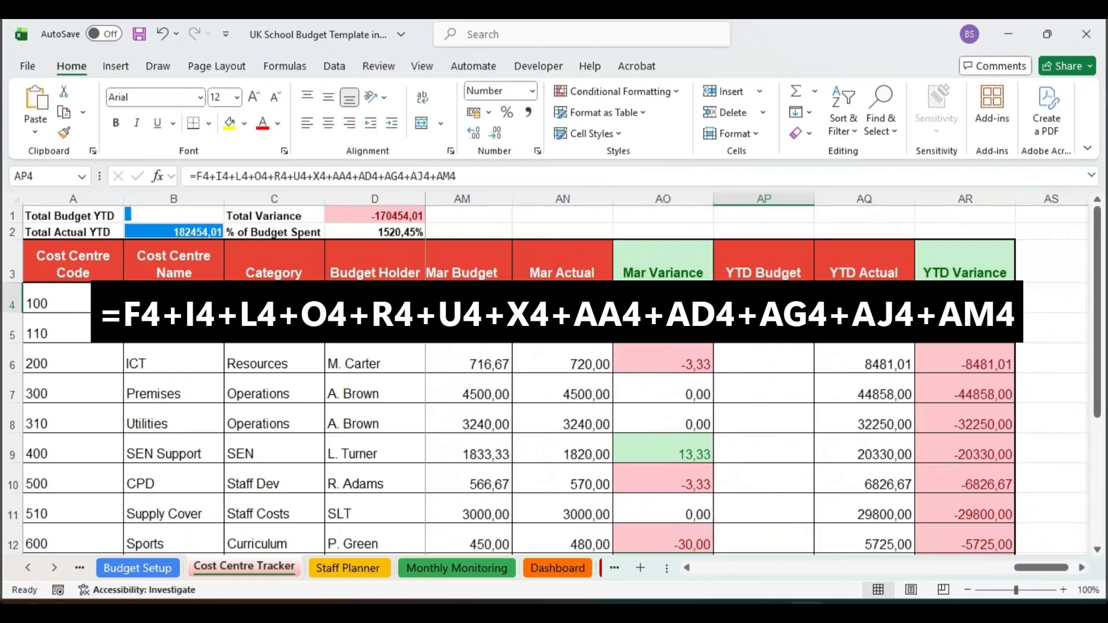
drag(814, 319, 788, 500)
scroll(805, 450, down, 1)
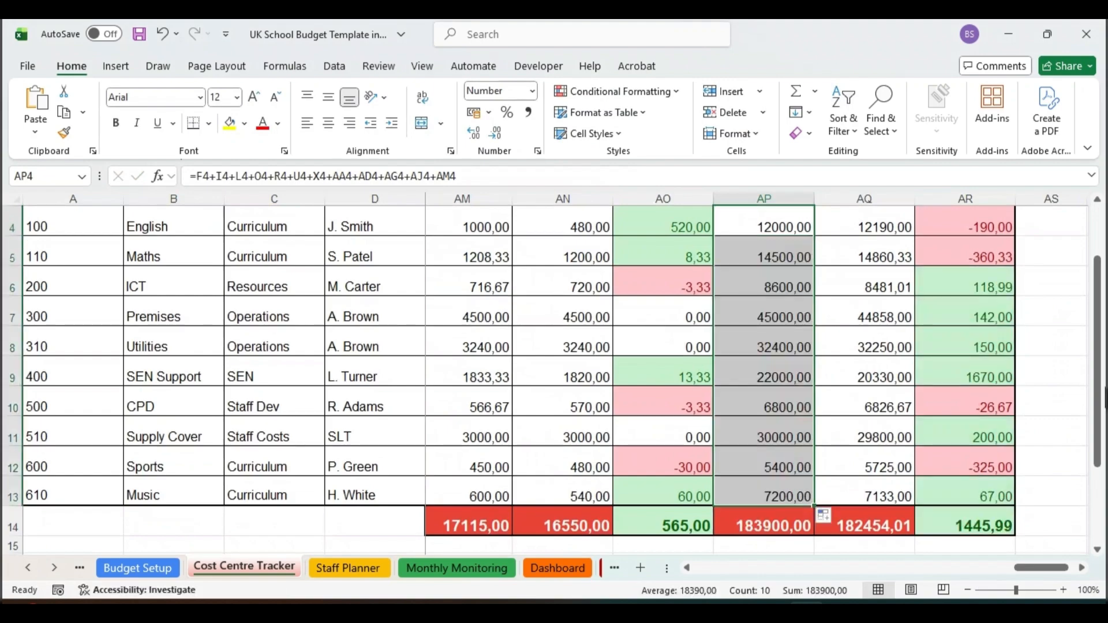
drag(1101, 398, 1101, 352)
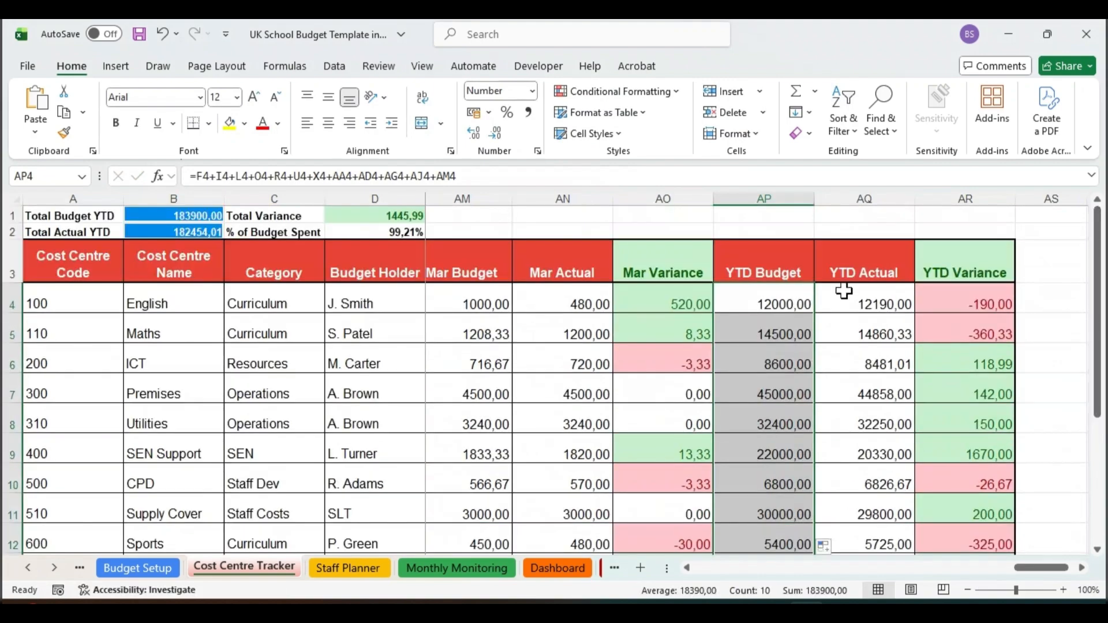
Step: Compare the YTD Budget total in AP14 with the Annual Budget column on the Budget Setup sheet
drag(1098, 322, 1098, 413)
click(777, 457)
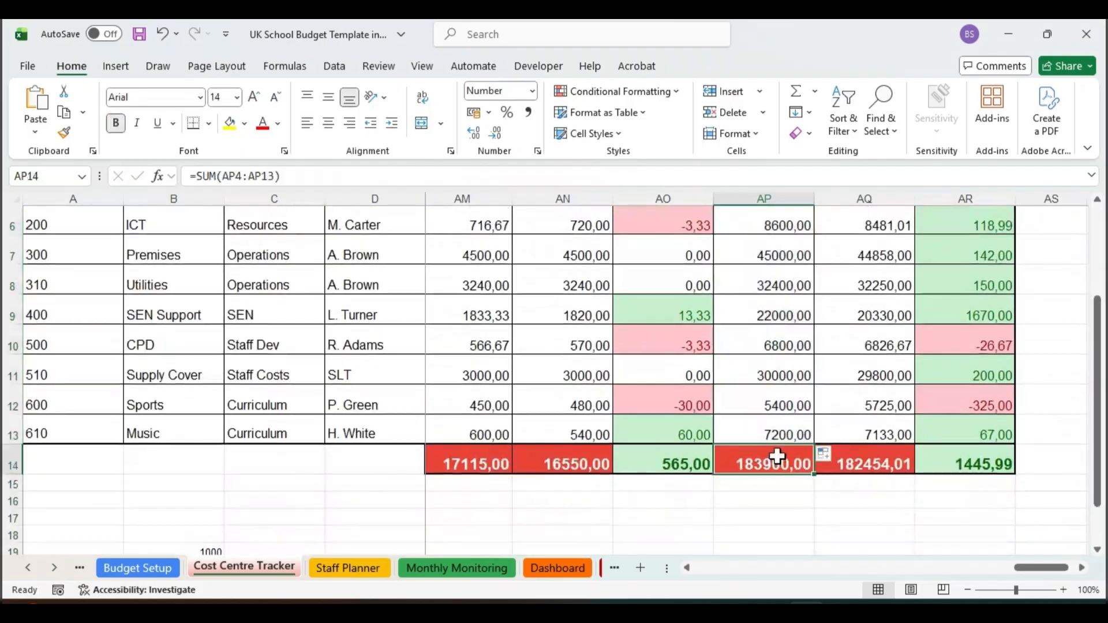
click(137, 567)
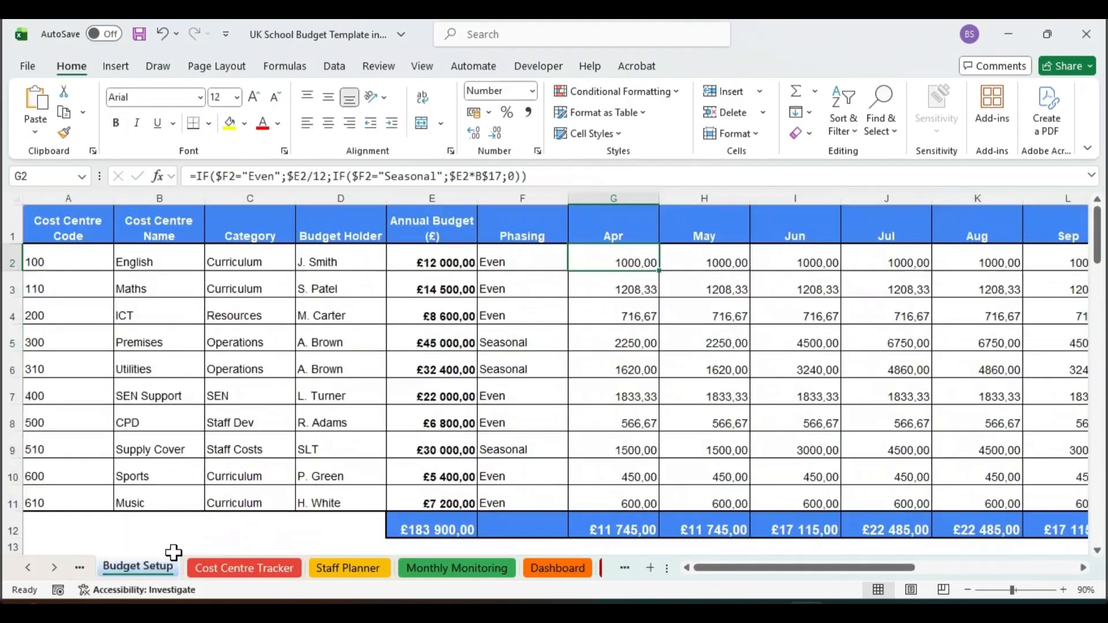
click(441, 199)
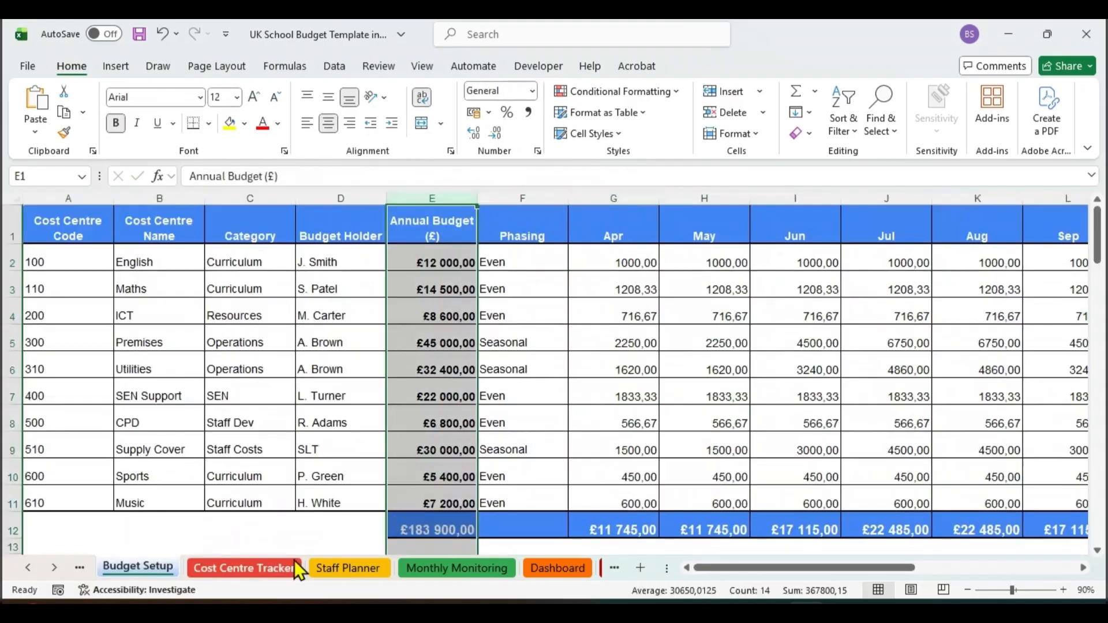
click(242, 568)
drag(1098, 352, 1101, 266)
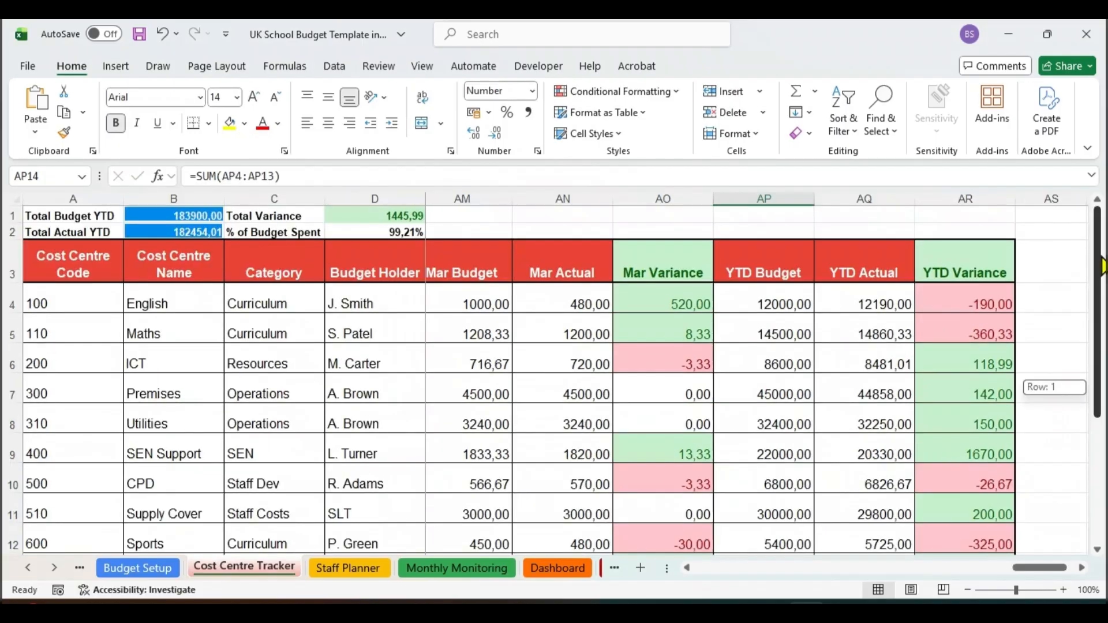
click(769, 305)
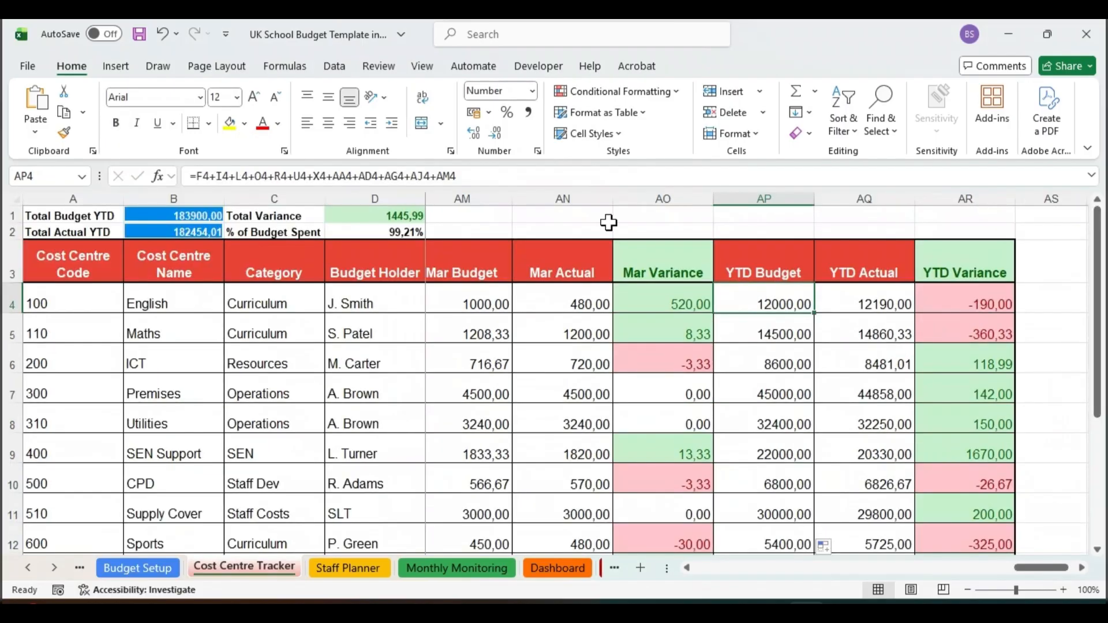
Step: Examine the % of Budget Spent formula =B2/B1 in D2, which divides Total Actual YTD by Total Budget YTD
click(378, 228)
drag(229, 176, 189, 176)
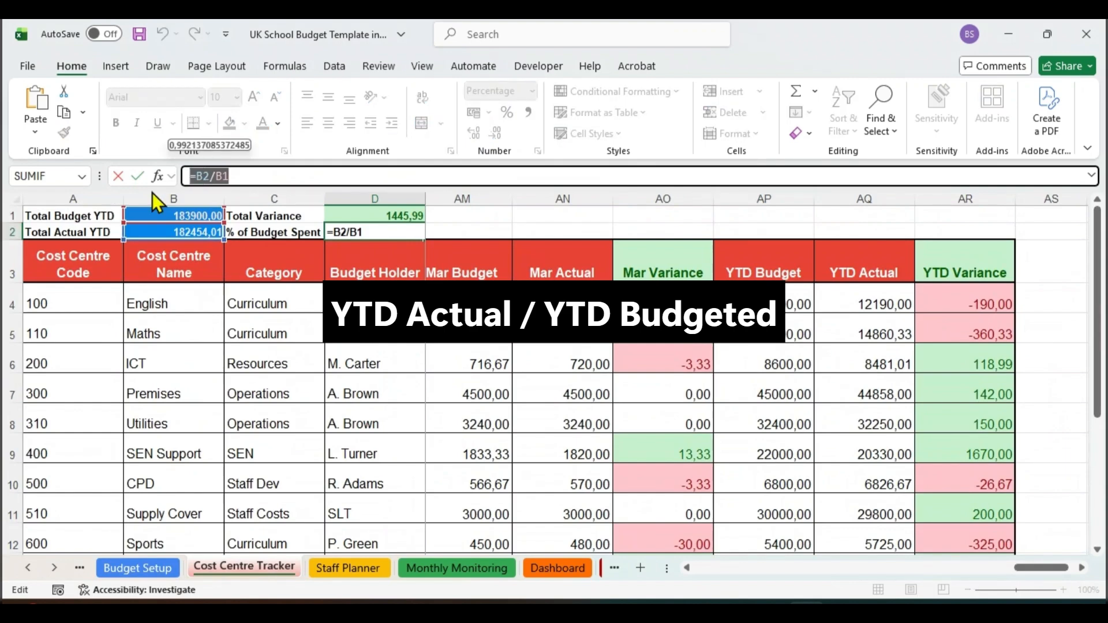
click(257, 175)
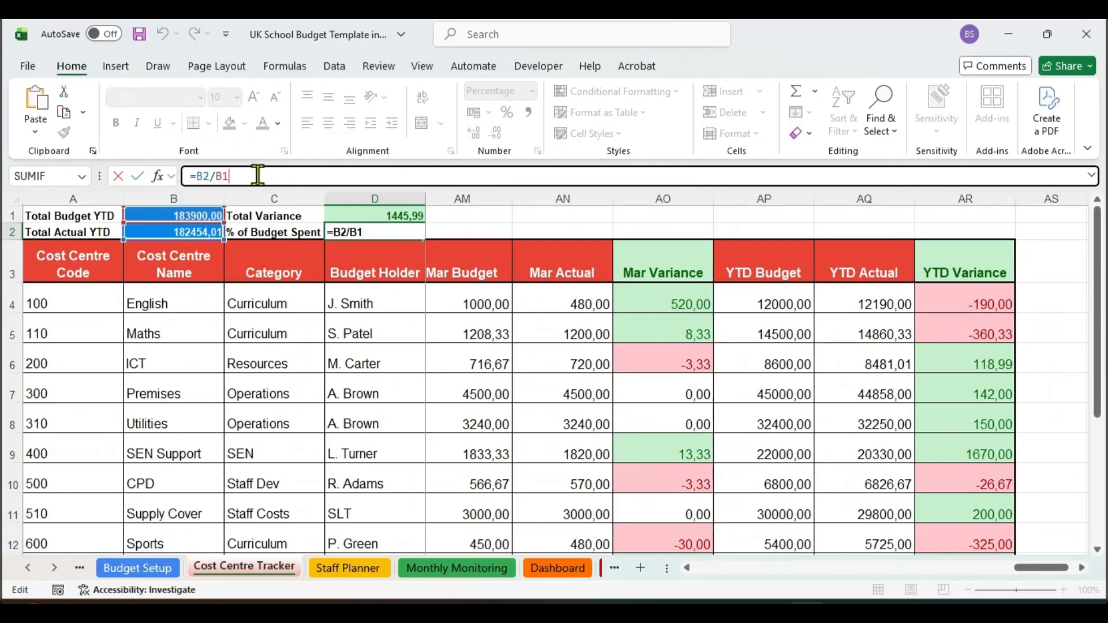
key(Return)
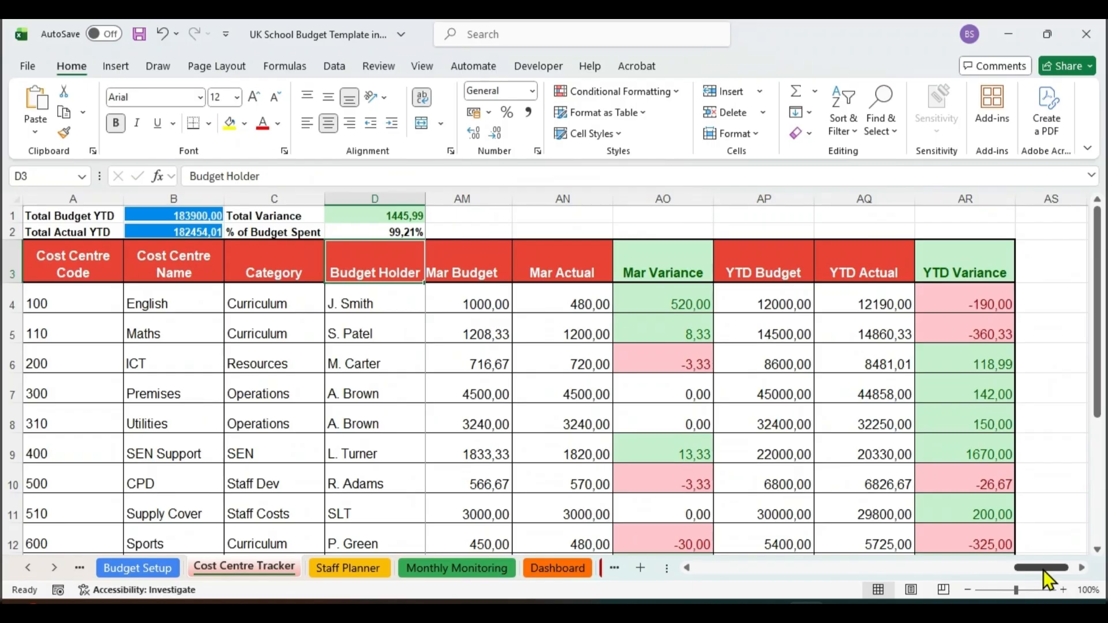
Step: Look over the tracker's first columns and view the Staff Planner, Monthly Monitoring and Dashboard sheets
drag(1044, 570, 597, 525)
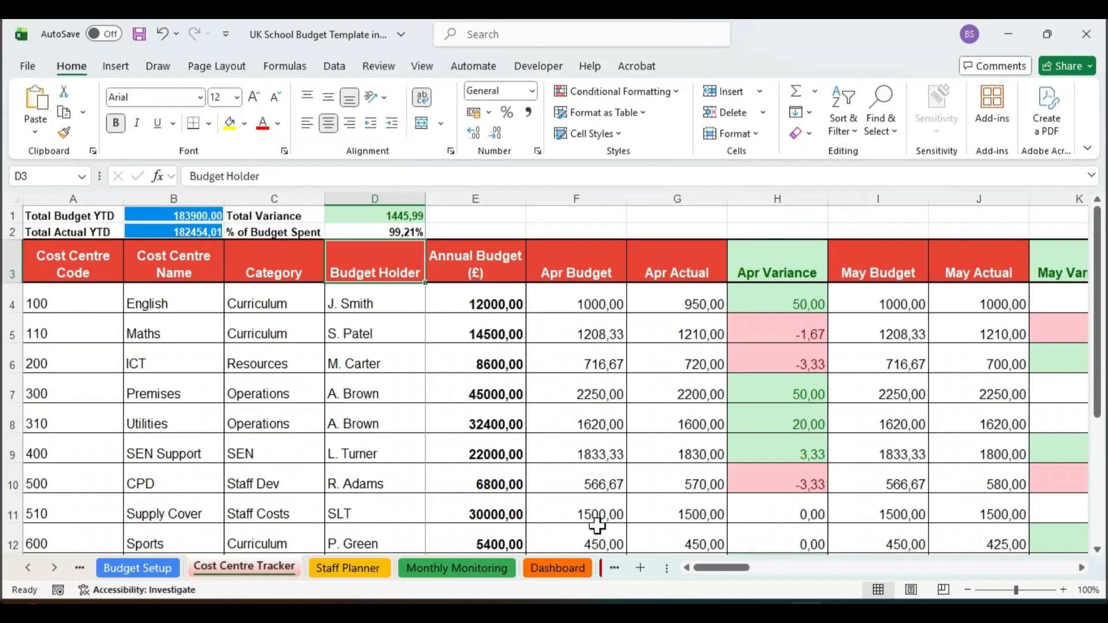
drag(109, 198, 285, 209)
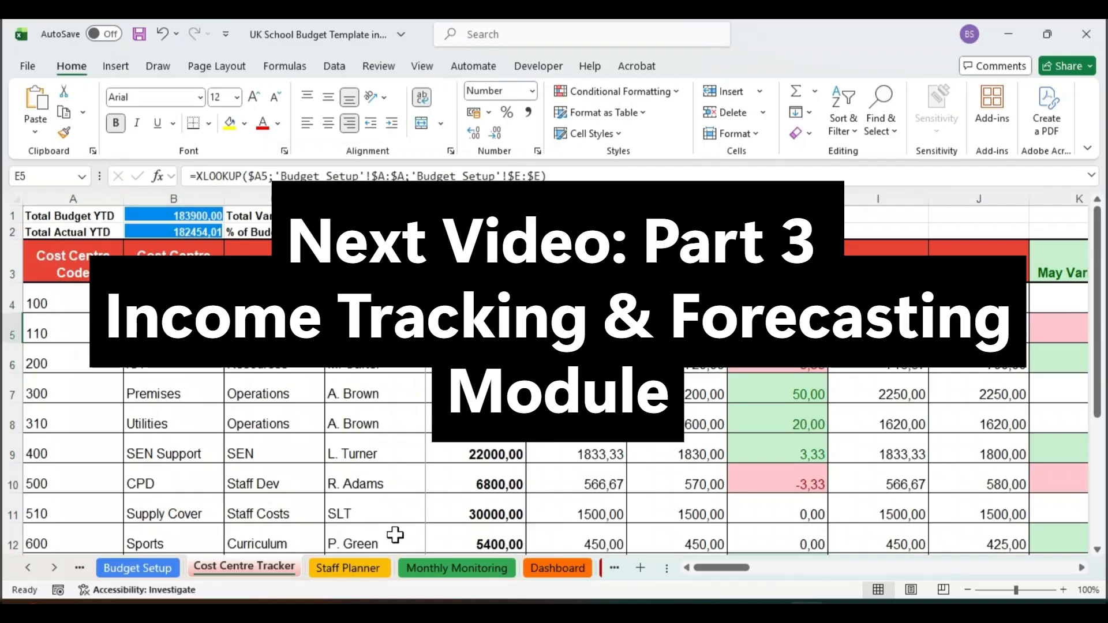
click(348, 568)
click(421, 568)
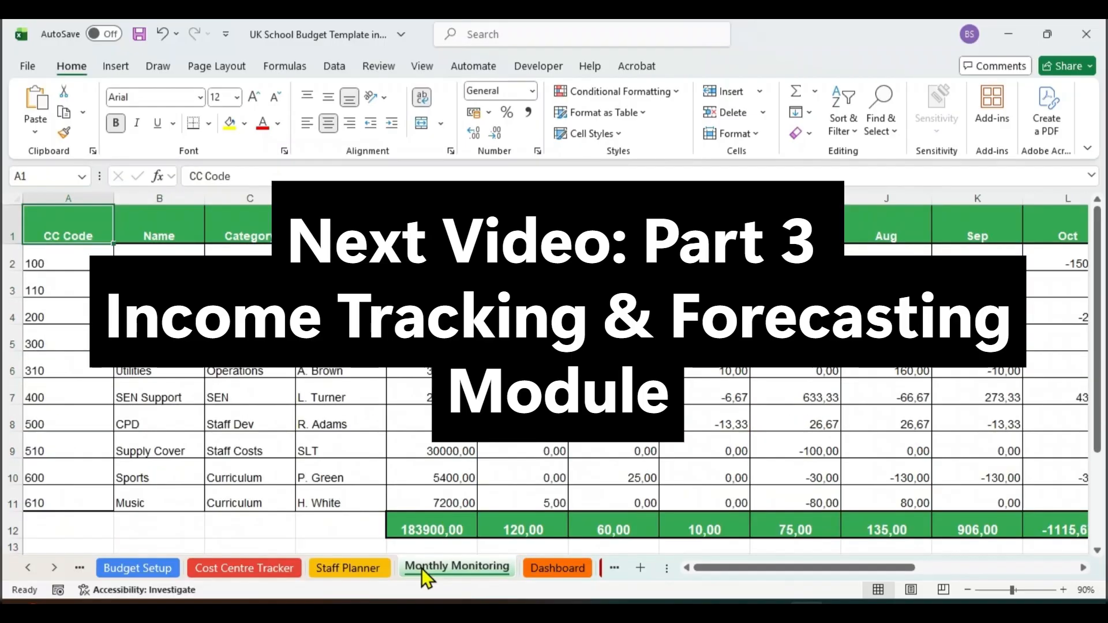
click(535, 567)
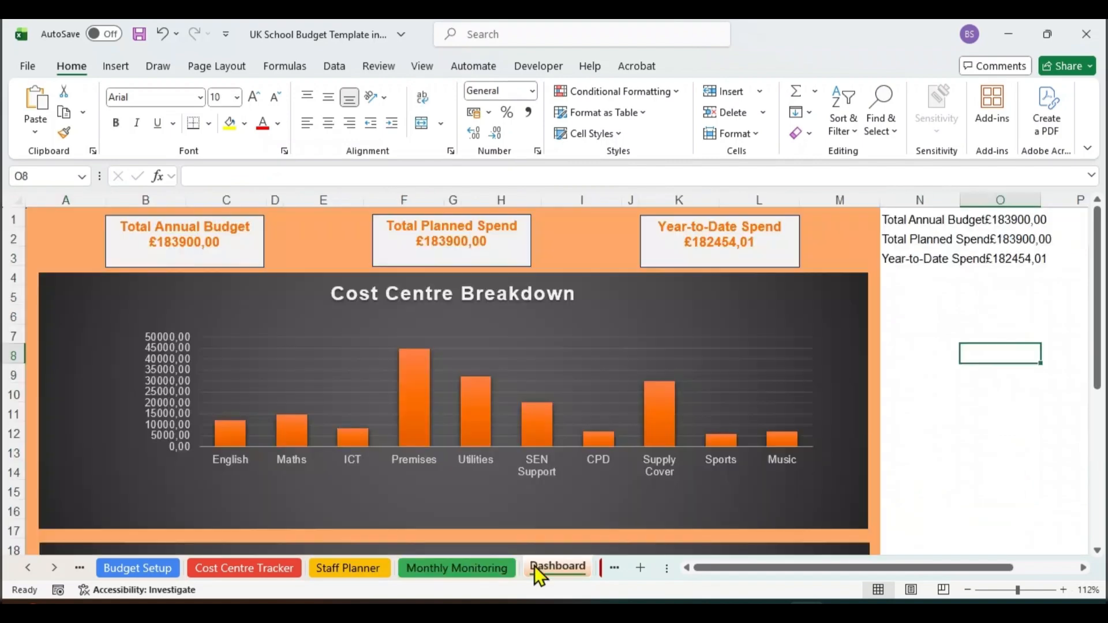